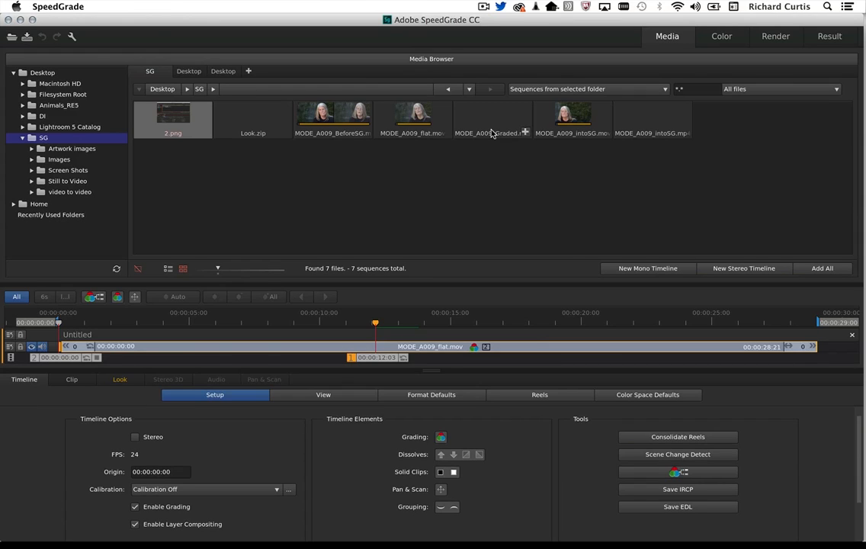
Show the contents of the SG folder's Images subfolder, and switch to Lightroom to start exporting _MG_1509.CR2
{"action": "left_click", "coordinate": [48, 160]}
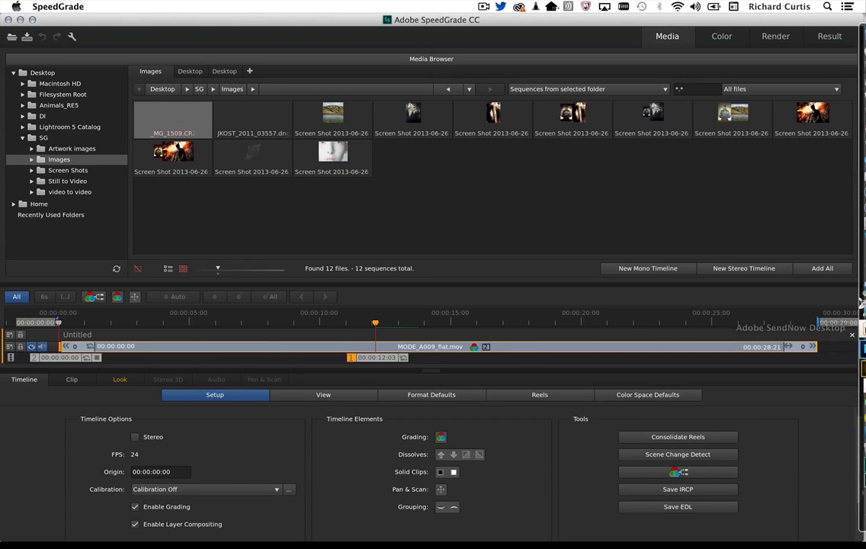
{"action": "left_click", "coordinate": [845, 470]}
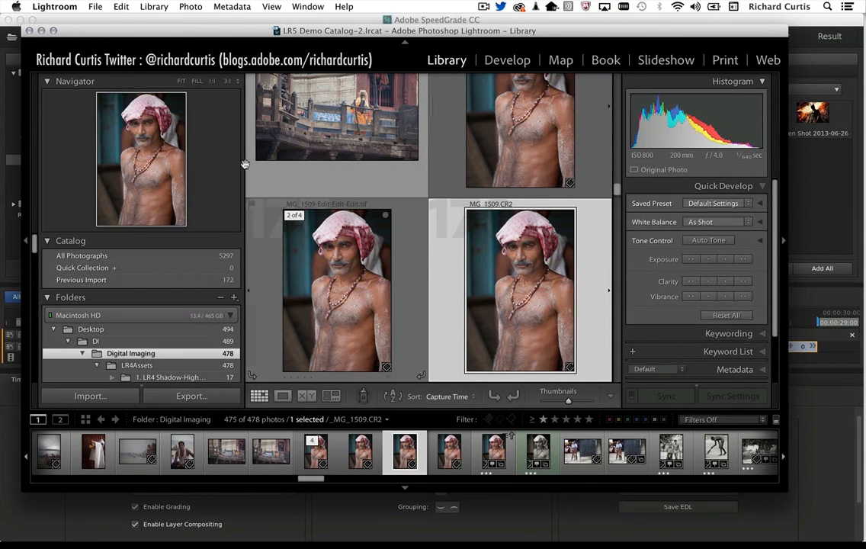
{"action": "left_click", "coordinate": [96, 6]}
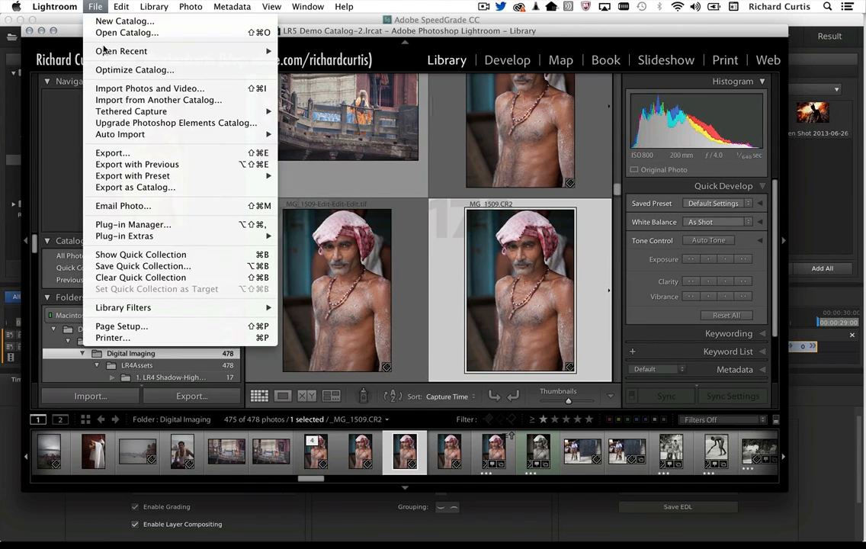
{"action": "left_click", "coordinate": [114, 135]}
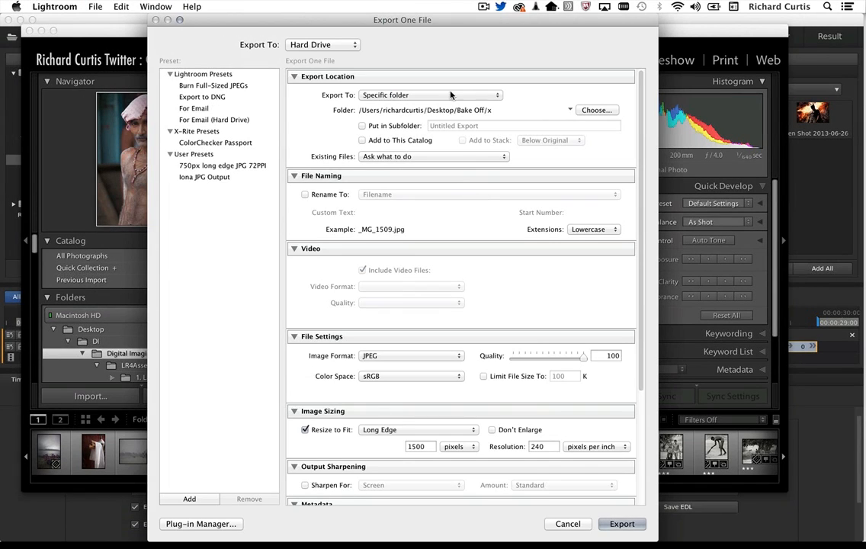
Set the export destination to the Desktop/SG/Images folder and export the photo as a JPEG
{"action": "left_click", "coordinate": [601, 111]}
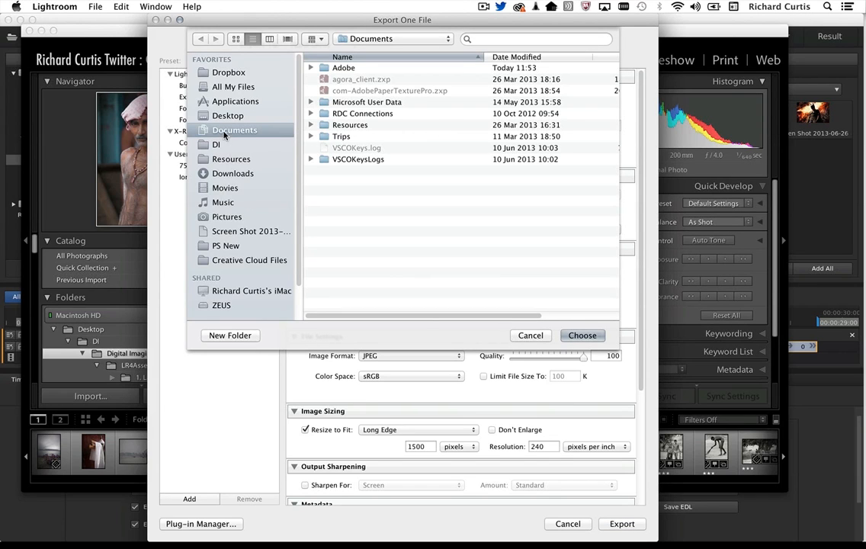
{"action": "left_click", "coordinate": [244, 116]}
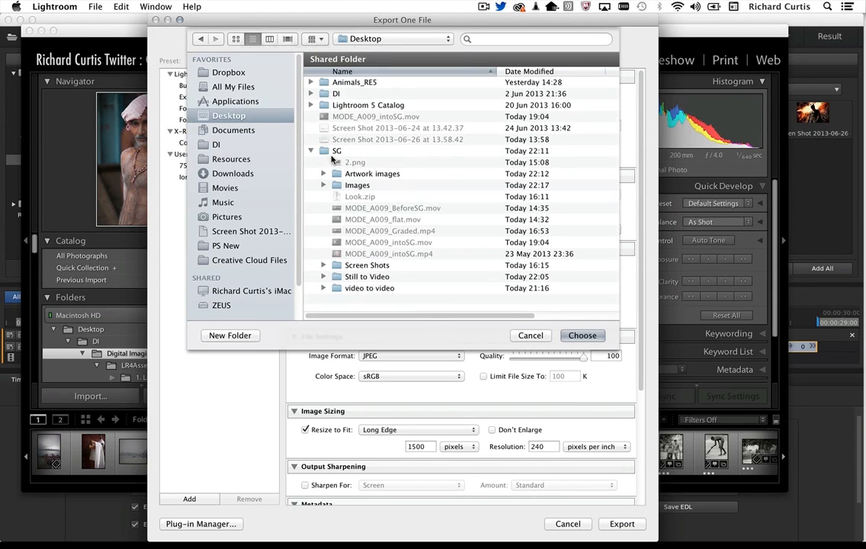
{"action": "double_click", "coordinate": [341, 189]}
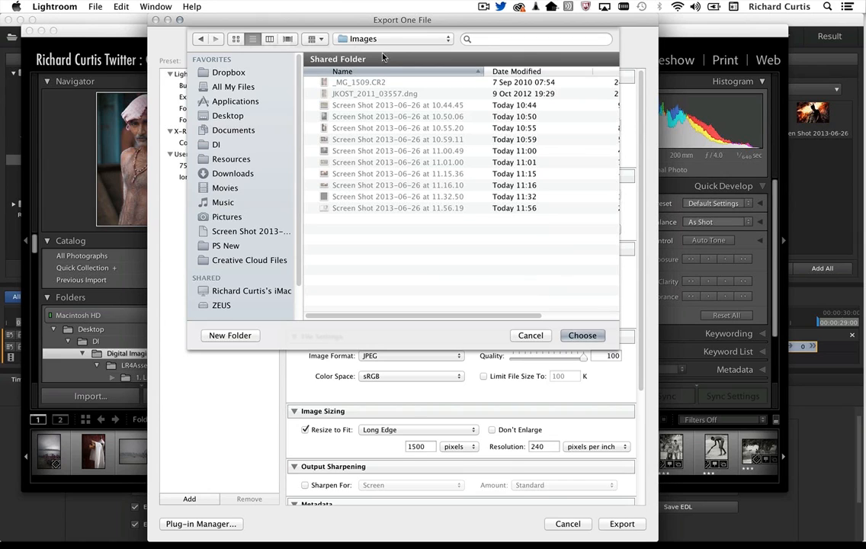
{"action": "left_click", "coordinate": [581, 336]}
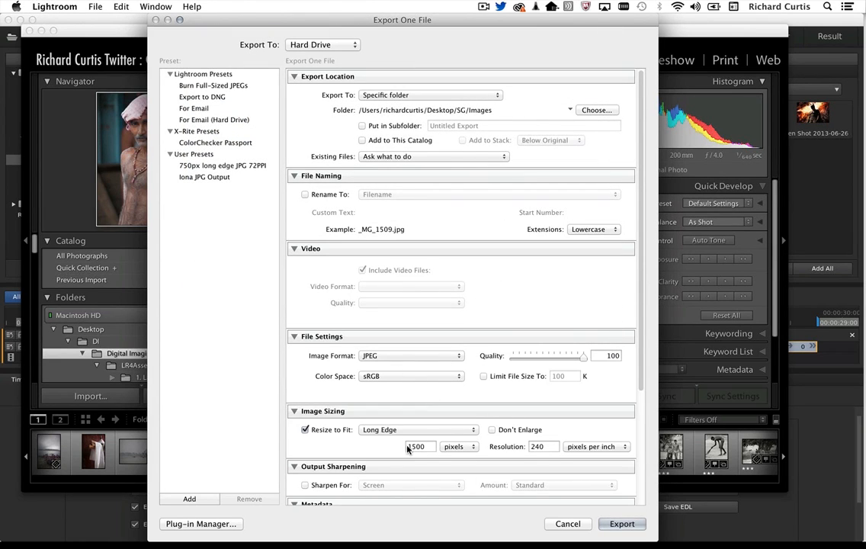
{"action": "left_click", "coordinate": [621, 523]}
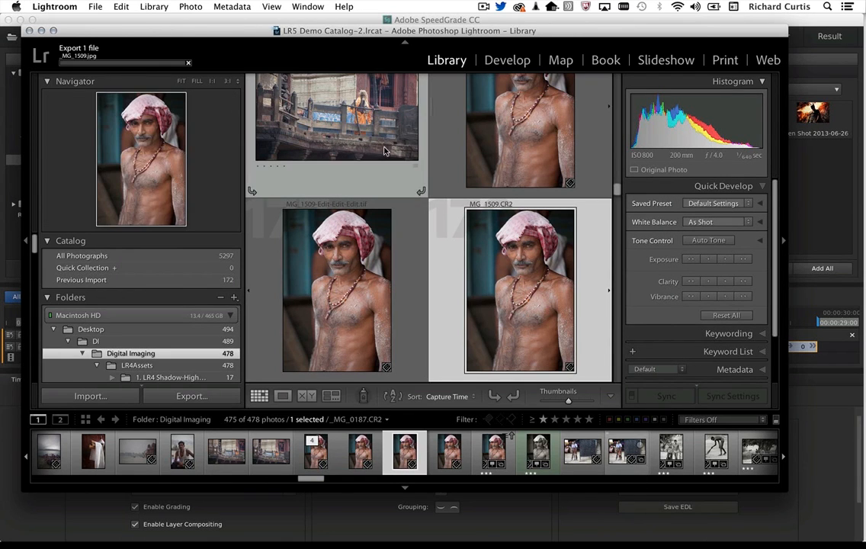
Switch back to SpeedGrade and refresh the file listing of the SG Images folder
{"action": "left_click", "coordinate": [61, 22]}
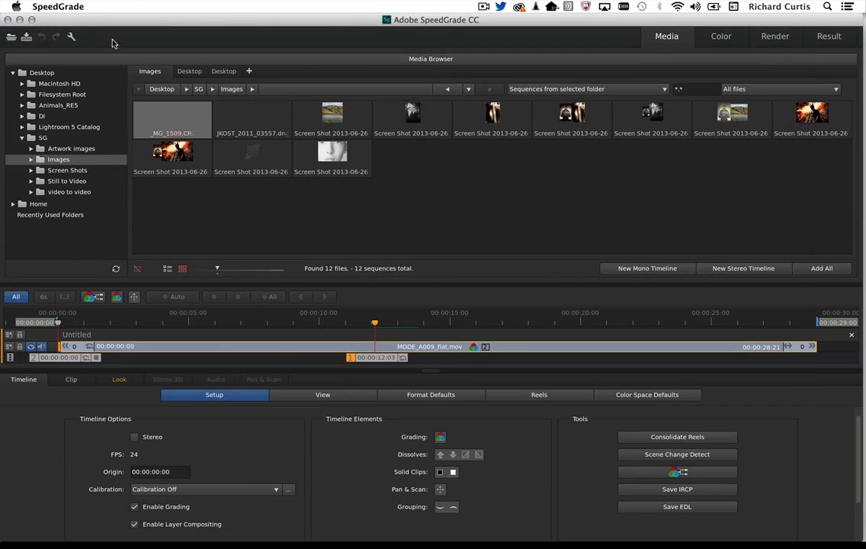
{"action": "left_click", "coordinate": [61, 150]}
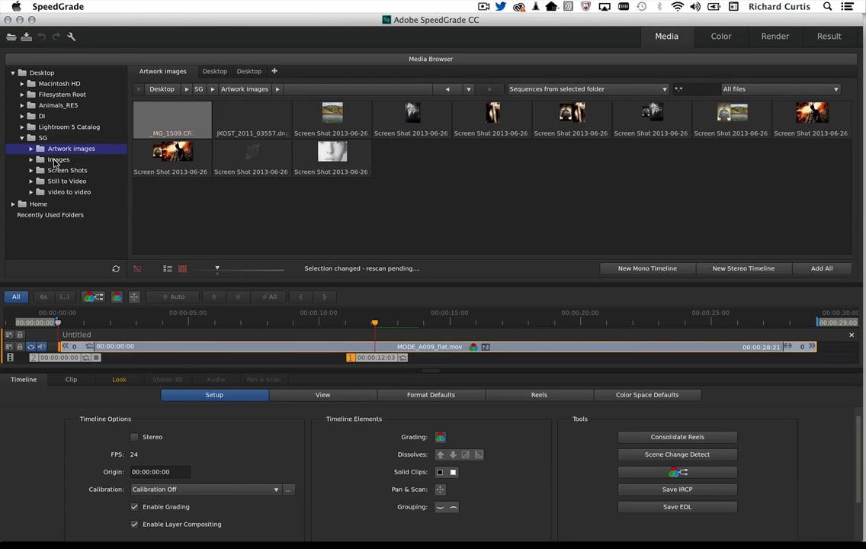
{"action": "left_click", "coordinate": [57, 160]}
{"action": "left_click", "coordinate": [115, 268]}
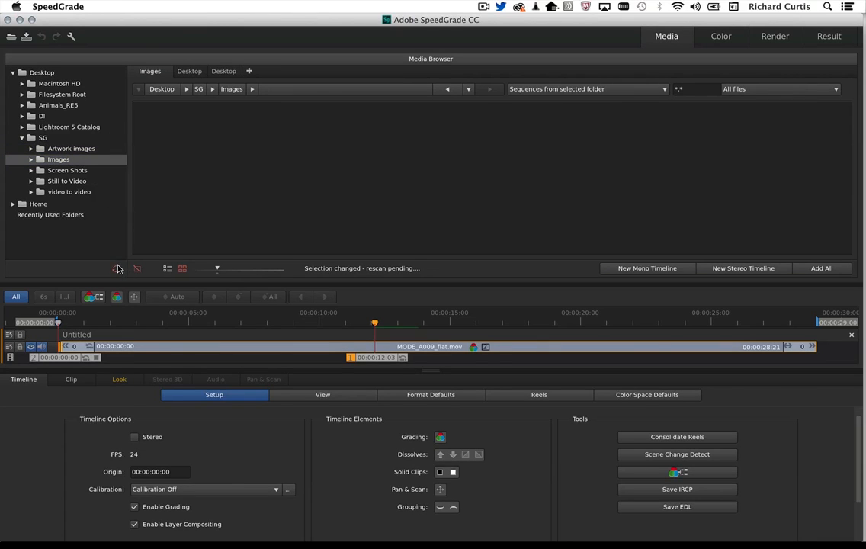
{"action": "left_click", "coordinate": [117, 269]}
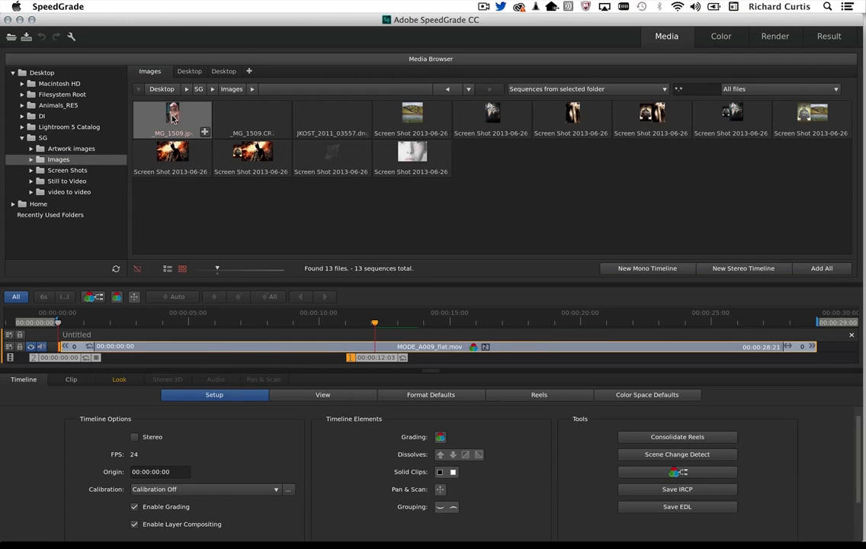
Replace the MODE_A009_flat.mov clip on the timeline with _MG_1509.jpg at the start and the landscape screenshot at 00:00:00:02
{"action": "key", "text": "BackSpace"}
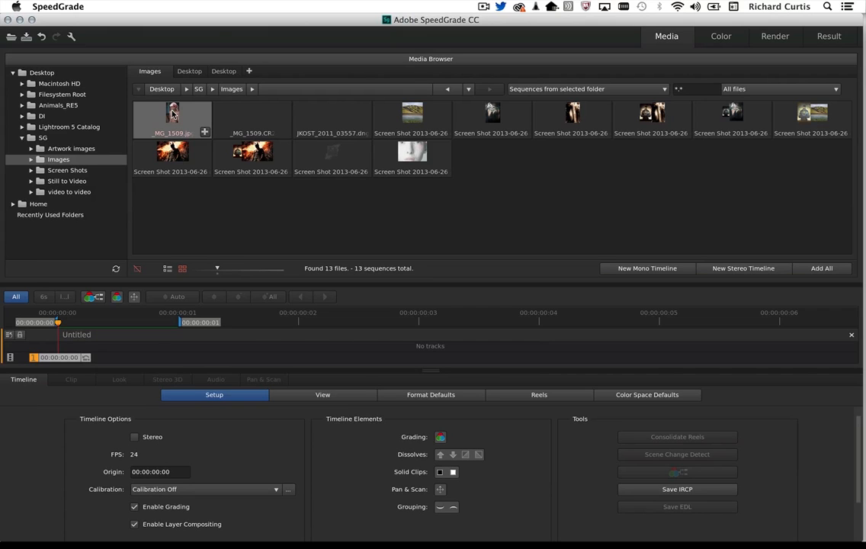
{"action": "left_click_drag", "start_coordinate": [172, 112], "coordinate": [66, 347]}
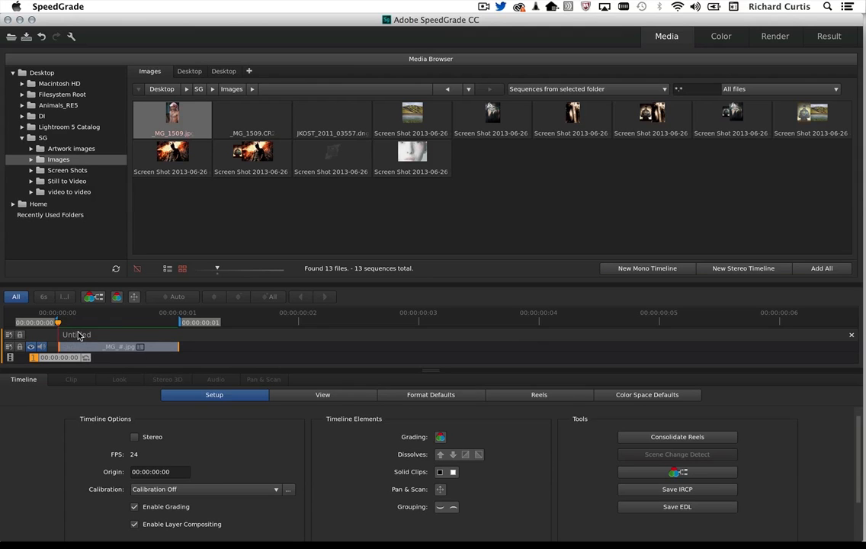
{"action": "left_click", "coordinate": [416, 117]}
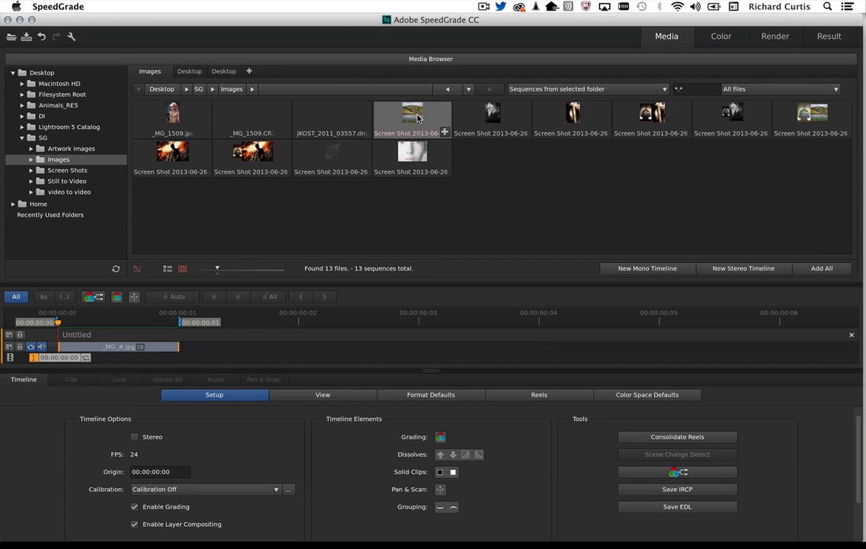
{"action": "mouse_move", "coordinate": [417, 117]}
{"action": "left_mouse_down"}
{"action": "mouse_move", "coordinate": [353, 204]}
{"action": "mouse_move", "coordinate": [301, 347]}
{"action": "left_mouse_up"}
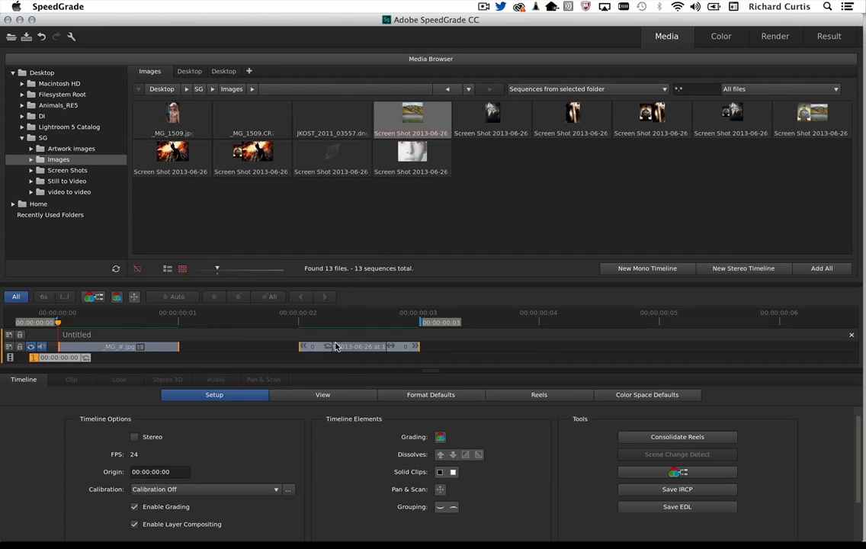
Set up a 2-Up color comparison with the second playhead on the landscape clip at 00:00:00:02, and show the Look controls
{"action": "left_click", "coordinate": [714, 38]}
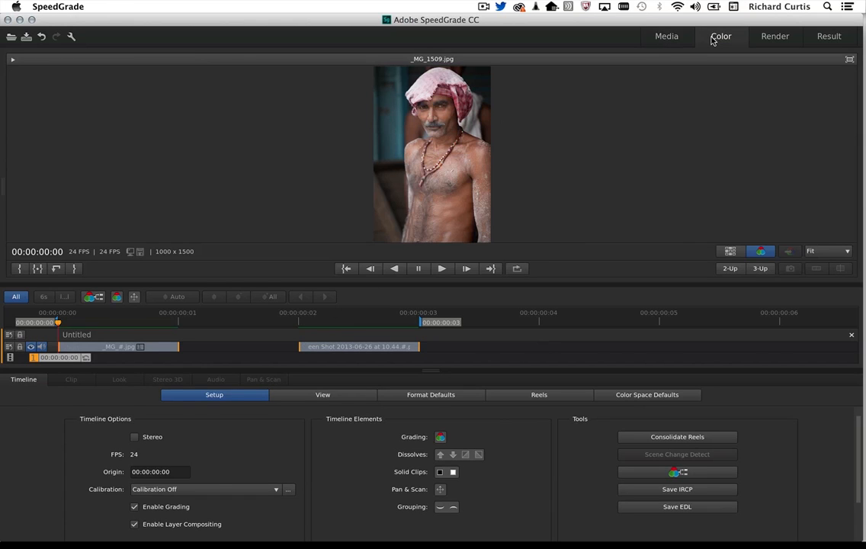
{"action": "left_click", "coordinate": [730, 269]}
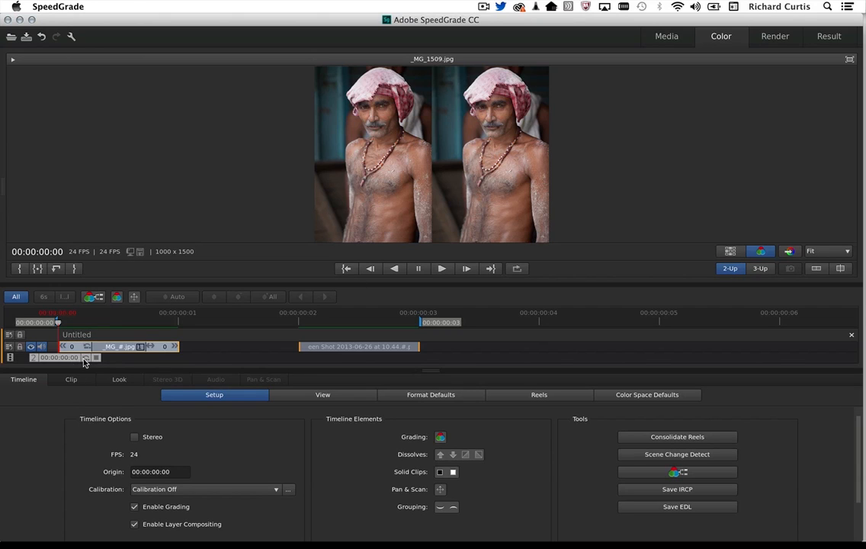
{"action": "left_click_drag", "start_coordinate": [87, 361], "coordinate": [340, 362]}
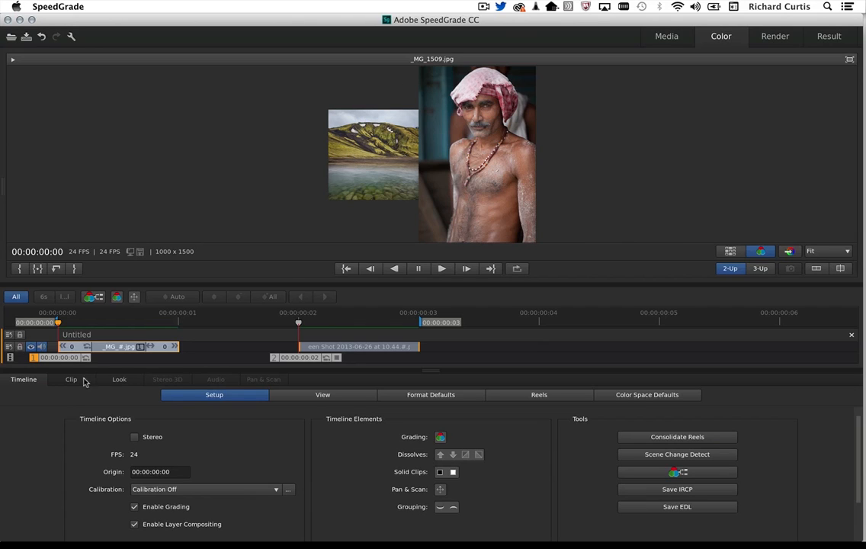
{"action": "left_click", "coordinate": [119, 379]}
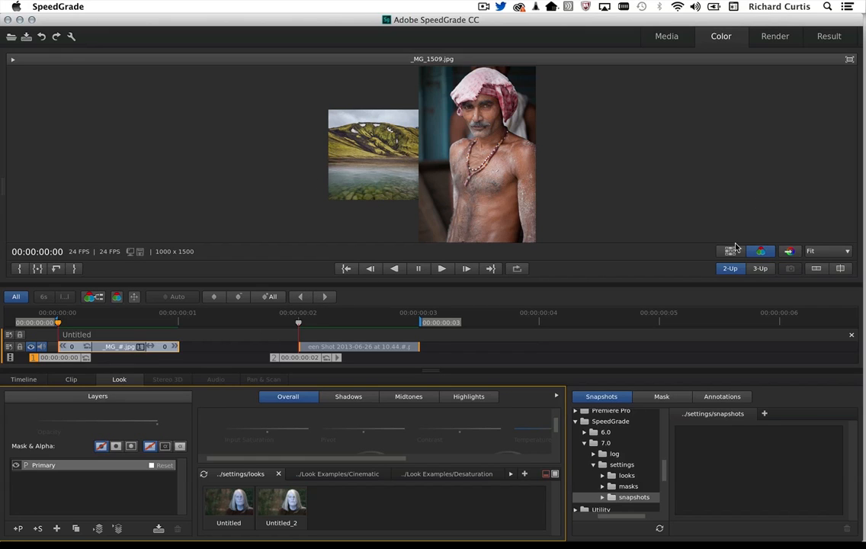
Try automatically matching the portrait clip's colors to the landscape clip, and undo the match
{"action": "left_click", "coordinate": [791, 252]}
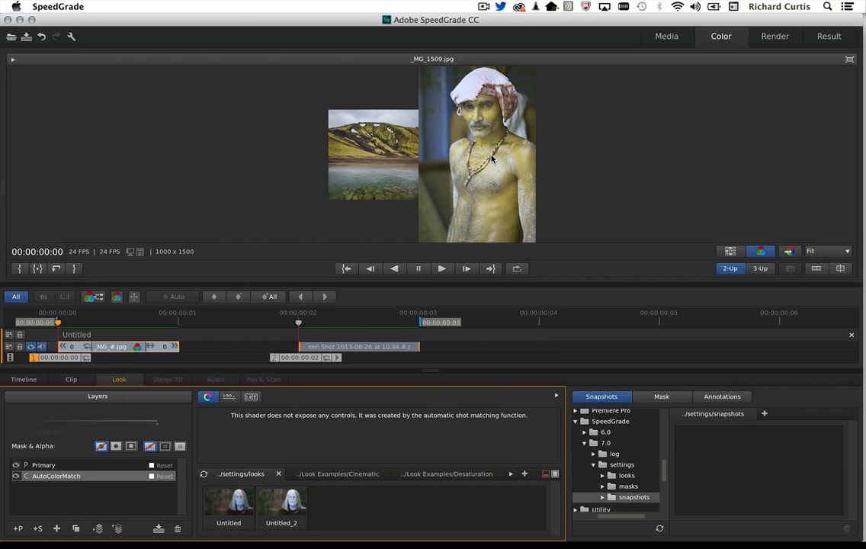
{"action": "key", "text": "super+z"}
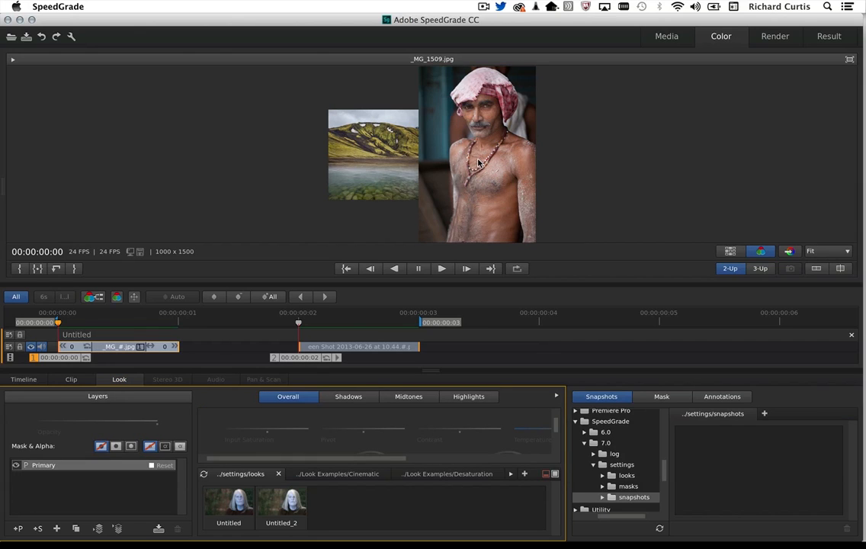
Match the landscape clip's colors to the portrait clip and save the resulting grade as a look
{"action": "left_click", "coordinate": [275, 359]}
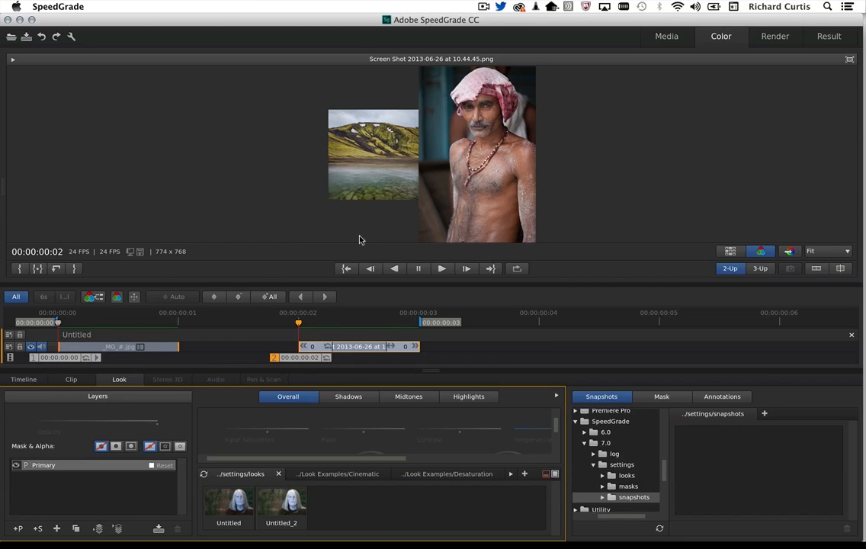
{"action": "left_click", "coordinate": [791, 251]}
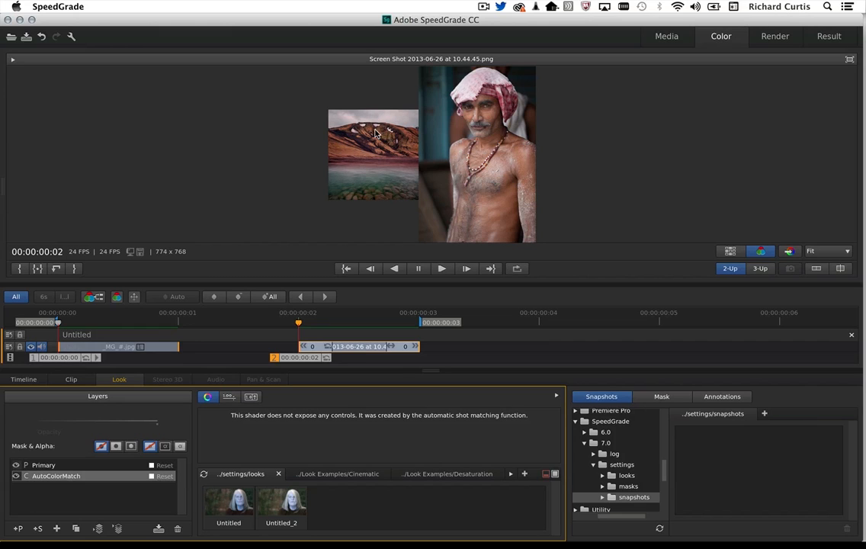
{"action": "left_click", "coordinate": [159, 528]}
Export the newly saved look with its LUT files under the name JK1 into the Images folder
{"action": "right_click", "coordinate": [329, 504]}
{"action": "left_click", "coordinate": [342, 513]}
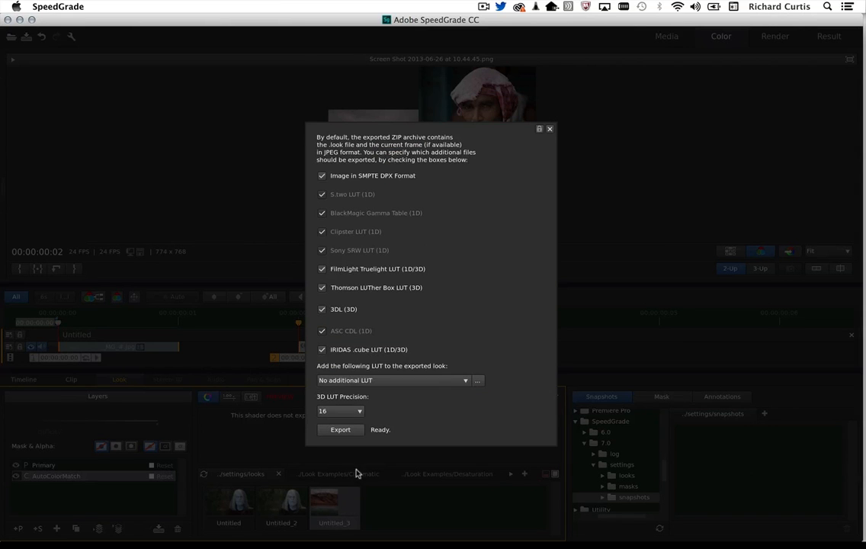
{"action": "left_click", "coordinate": [341, 429]}
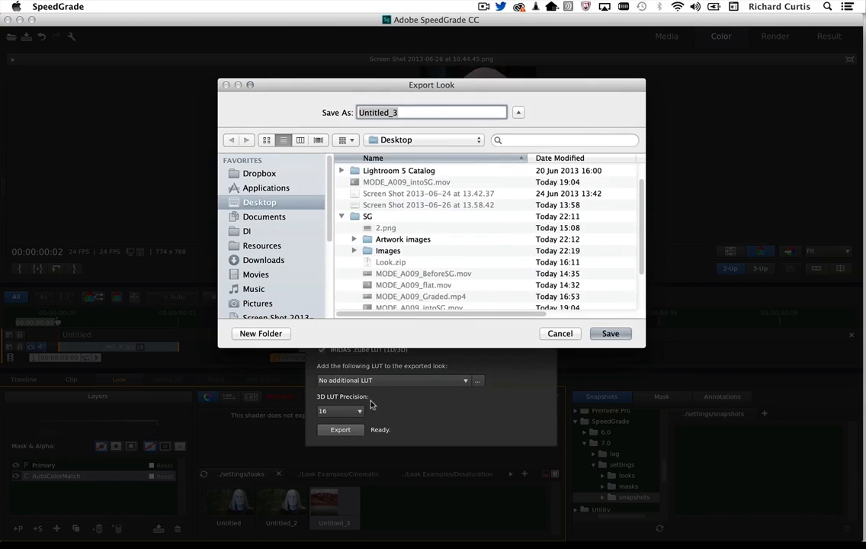
{"action": "type", "text": "jk1"}
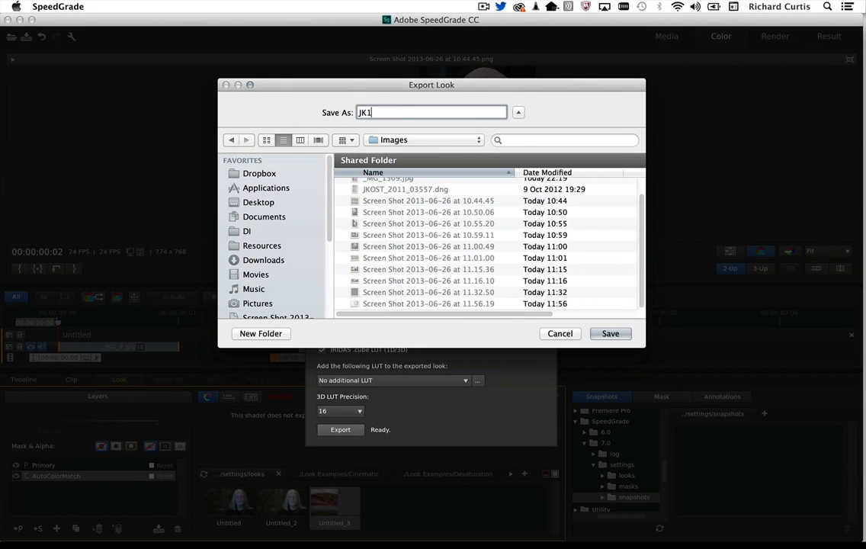
{"action": "key", "text": "Return"}
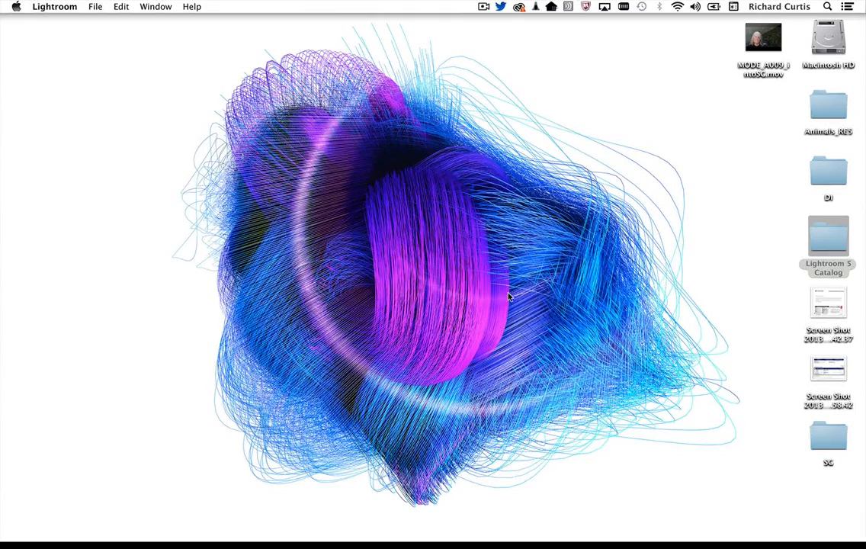
Switch to Photoshop and open the landscape image Screen Shot 2013-06-26 at 10.44.45 from the Images folder after previewing it
{"action": "mouse_move", "coordinate": [852, 319]}
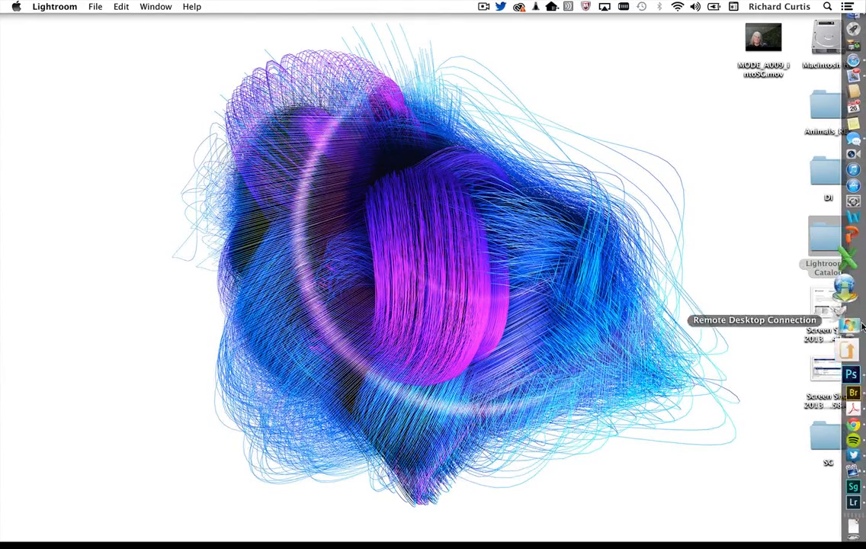
{"action": "left_click", "coordinate": [855, 347]}
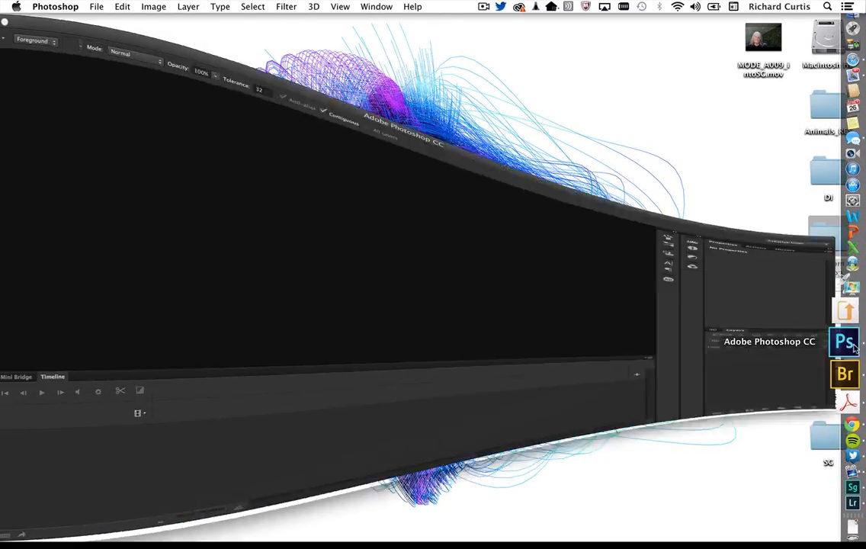
{"action": "left_click", "coordinate": [97, 7]}
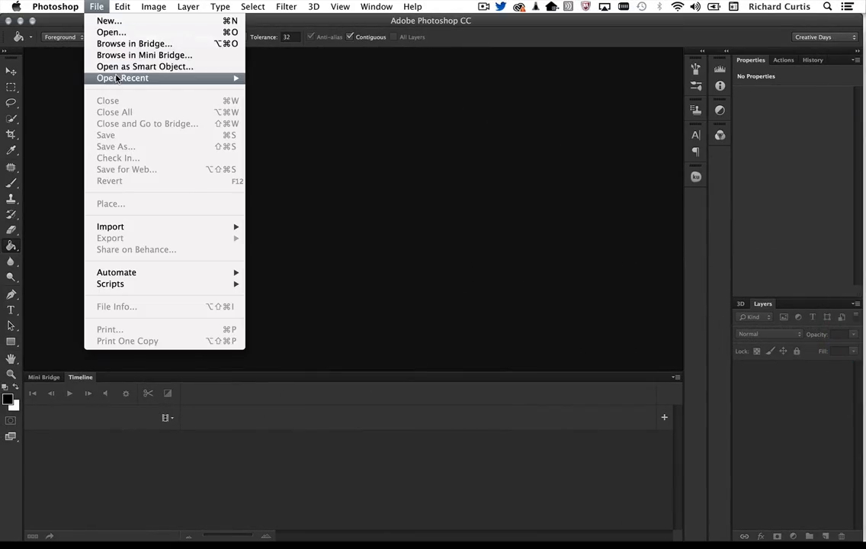
{"action": "left_click", "coordinate": [118, 34]}
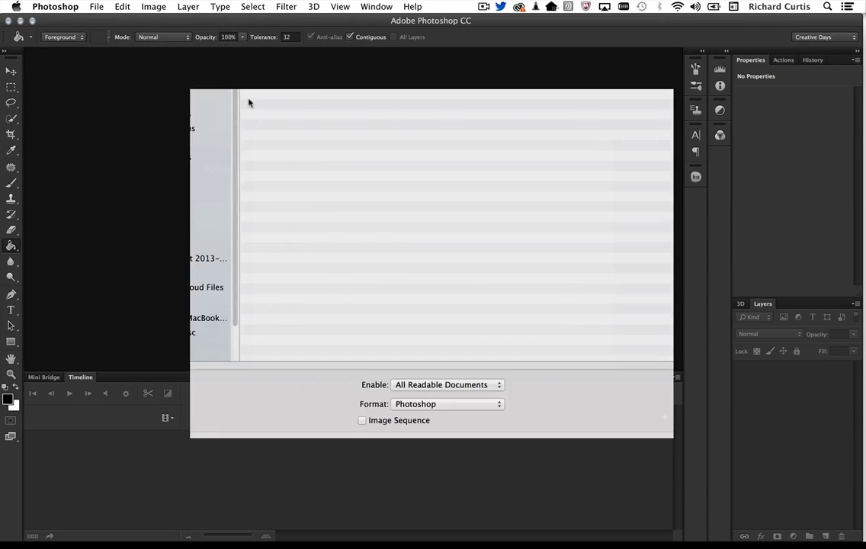
{"action": "left_click", "coordinate": [289, 169]}
{"action": "key", "text": "space"}
{"action": "key", "text": "space"}
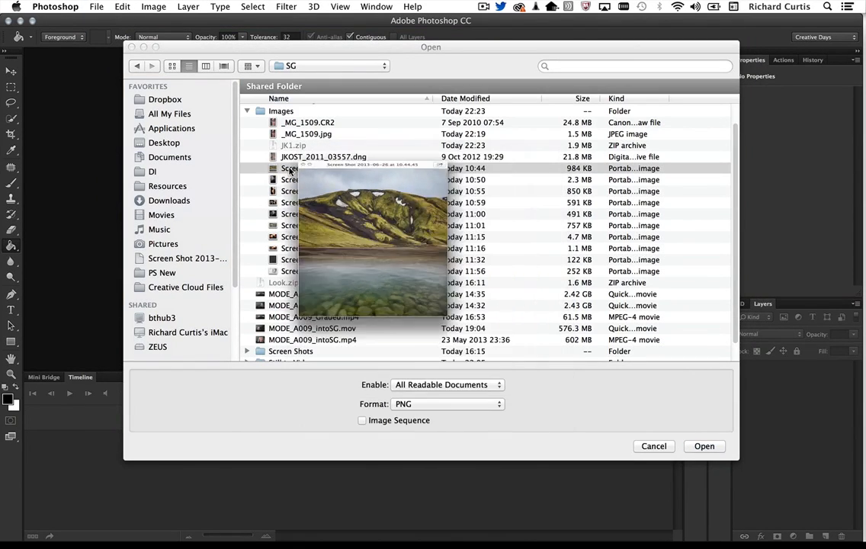
{"action": "key", "text": "space"}
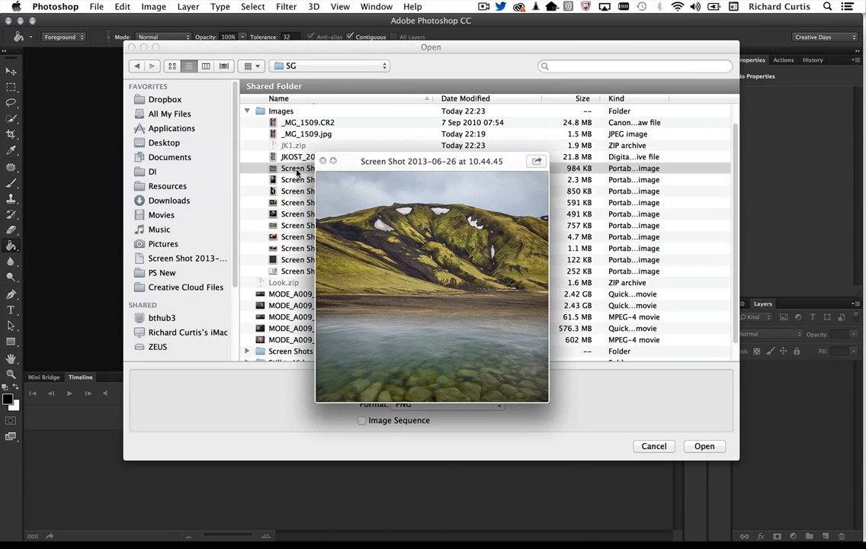
{"action": "key", "text": "space"}
{"action": "left_click", "coordinate": [700, 444]}
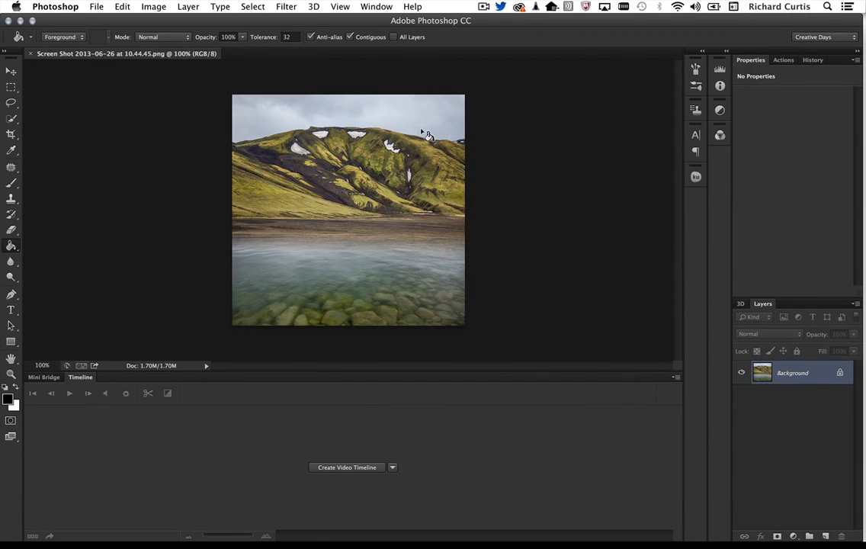
Add a Color Lookup adjustment layer above the landscape image and choose to load a custom 3D LUT file
{"action": "left_click", "coordinate": [187, 6]}
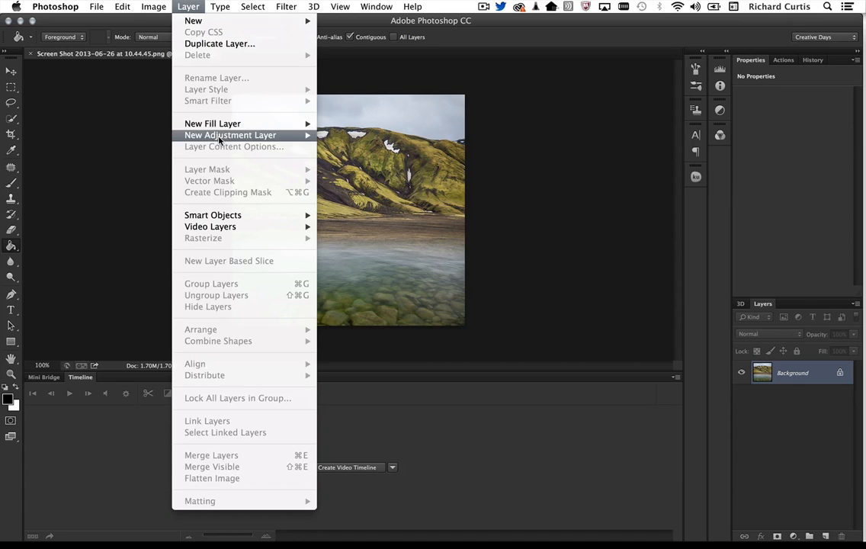
{"action": "mouse_move", "coordinate": [220, 140]}
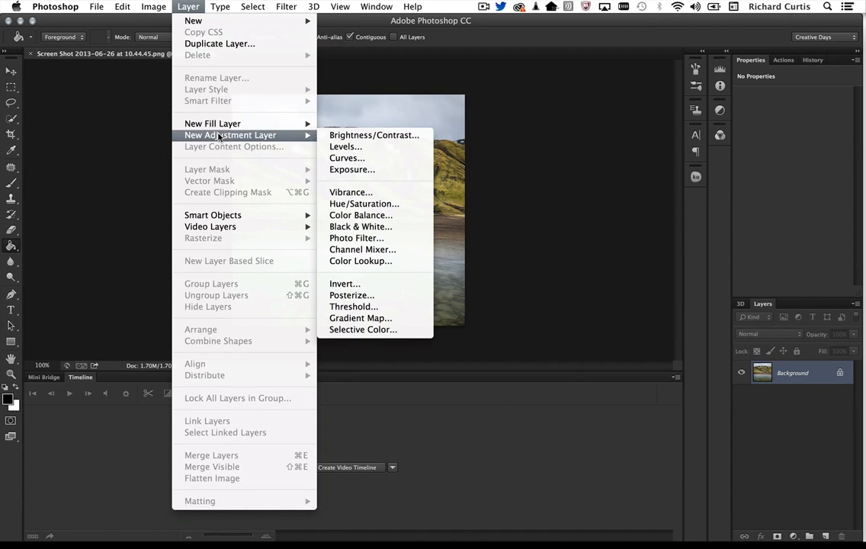
{"action": "left_click", "coordinate": [367, 261]}
{"action": "left_click", "coordinate": [677, 293]}
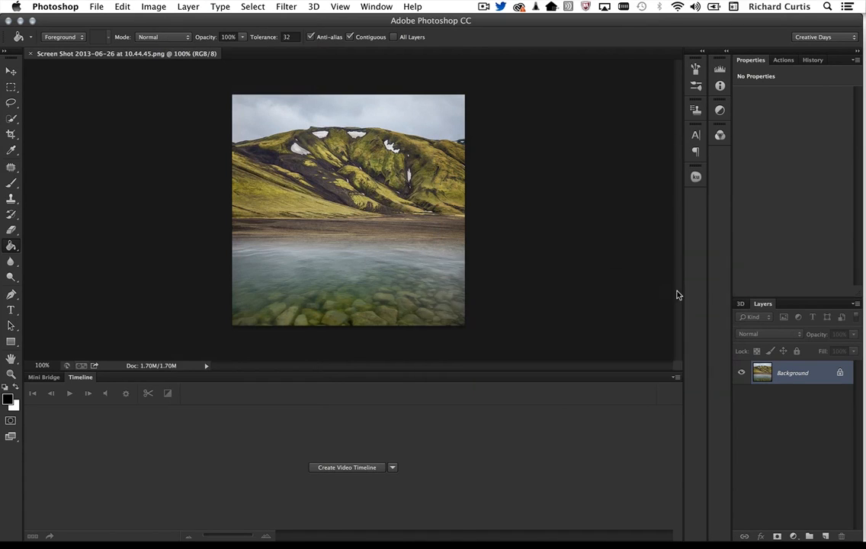
{"action": "left_click", "coordinate": [811, 96]}
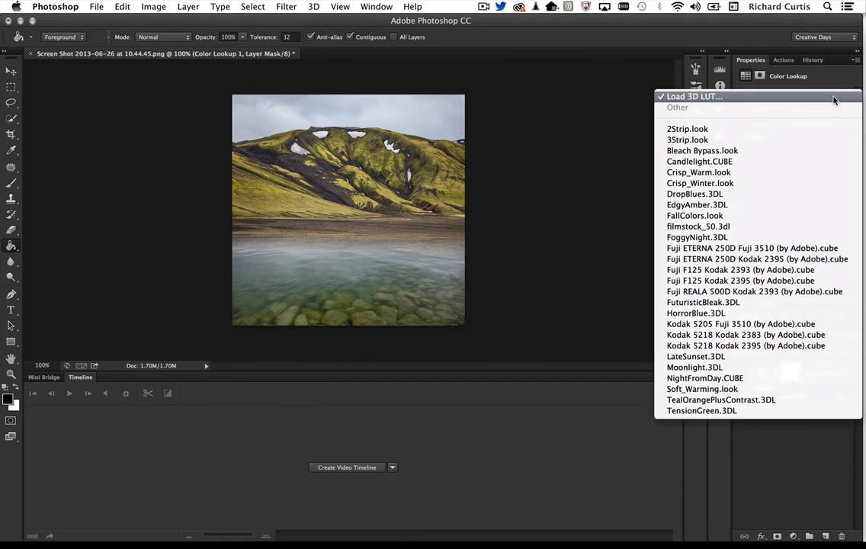
{"action": "left_click", "coordinate": [750, 97]}
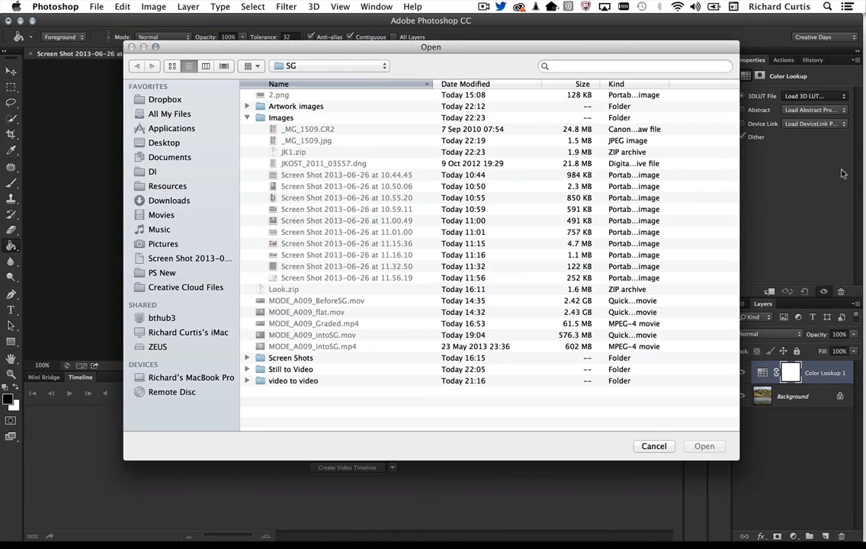
Switch to Finder and extract JK1.zip inside the Images folder of the SG folder
{"action": "mouse_move", "coordinate": [857, 226]}
{"action": "left_click", "coordinate": [844, 40]}
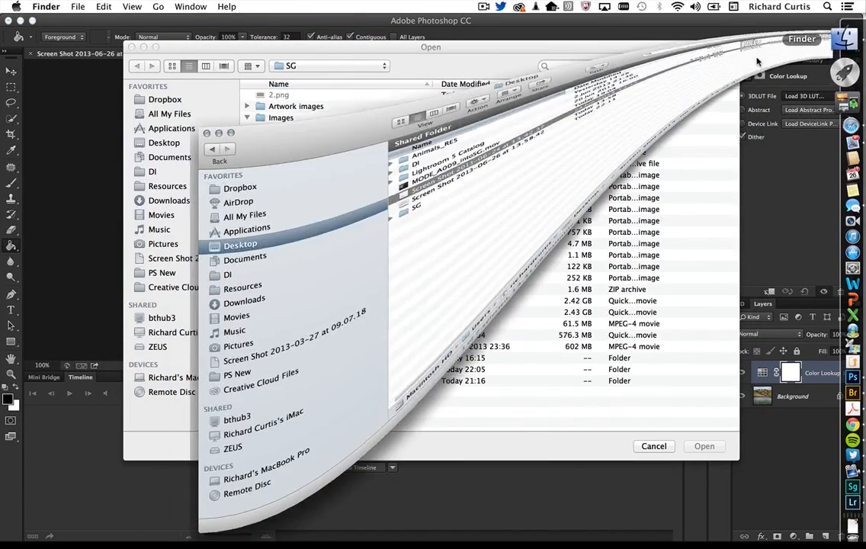
{"action": "double_click", "coordinate": [412, 268]}
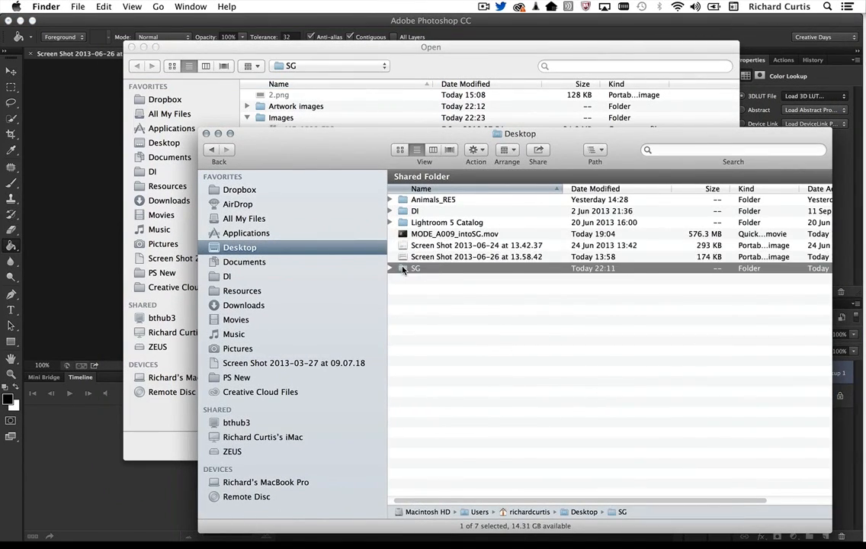
{"action": "left_click", "coordinate": [429, 257]}
{"action": "double_click", "coordinate": [429, 257]}
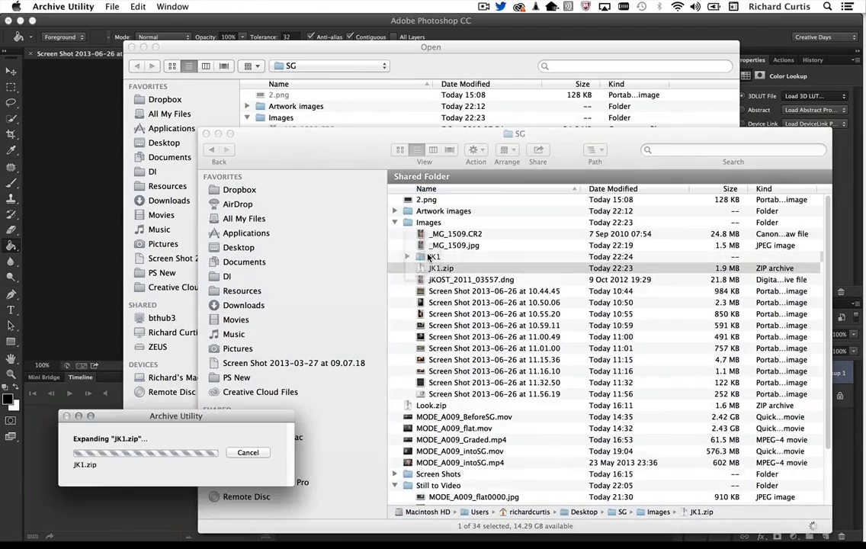
Return to Photoshop and load JK1.look from the extracted JK1 folder as the 3D LUT
{"action": "left_click", "coordinate": [417, 61]}
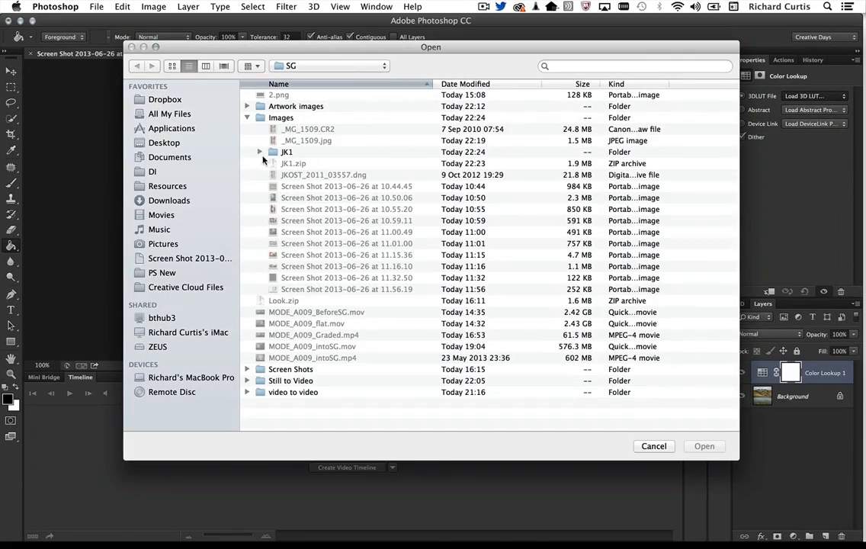
{"action": "left_click", "coordinate": [259, 152]}
{"action": "left_click", "coordinate": [300, 197]}
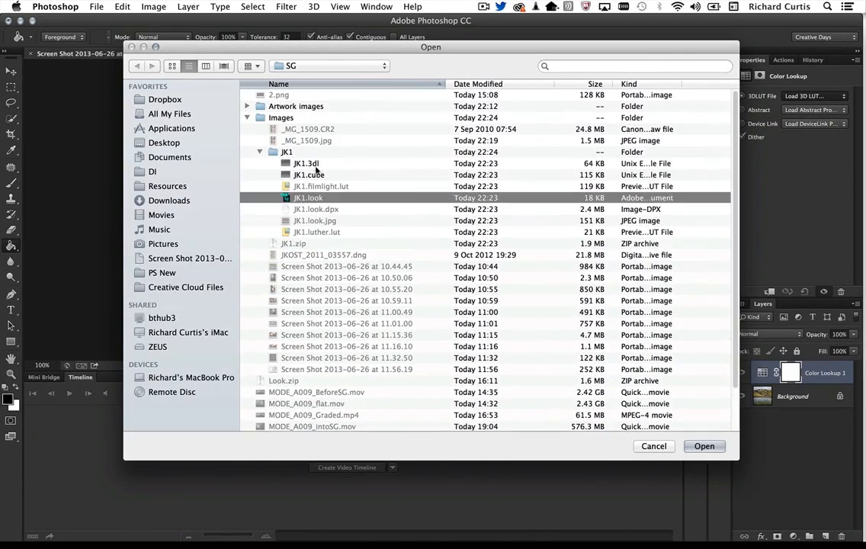
{"action": "left_click", "coordinate": [702, 446]}
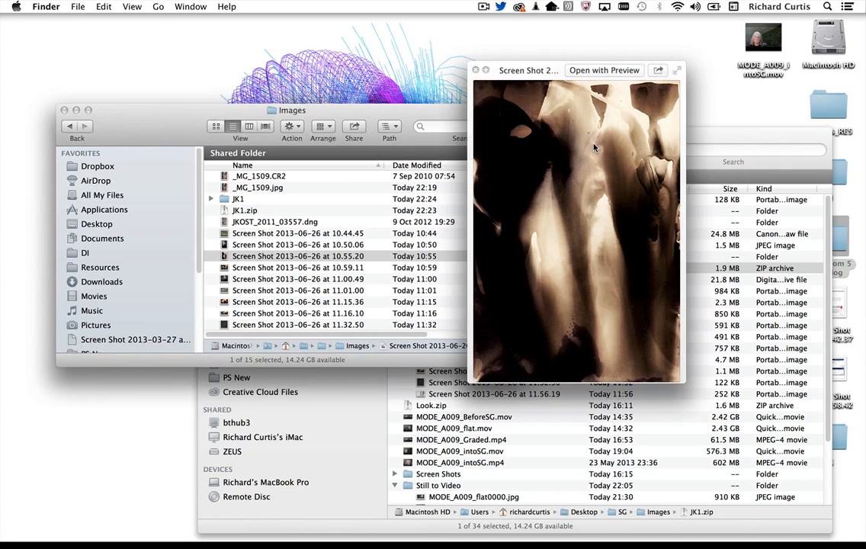
Close the image preview, switch to Safari and go to behance.net
{"action": "key", "text": "space"}
{"action": "mouse_move", "coordinate": [864, 107]}
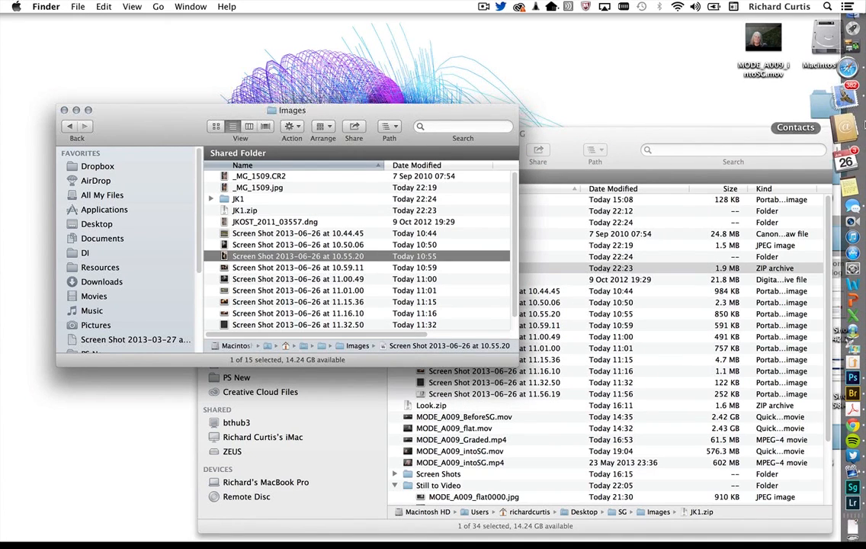
{"action": "left_click", "coordinate": [844, 90]}
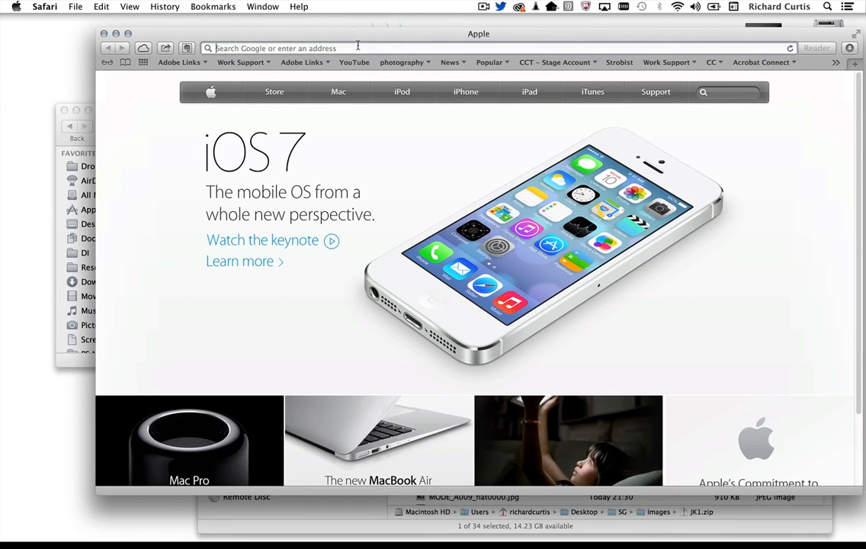
{"action": "type", "text": "behance.net"}
{"action": "key", "text": "Return"}
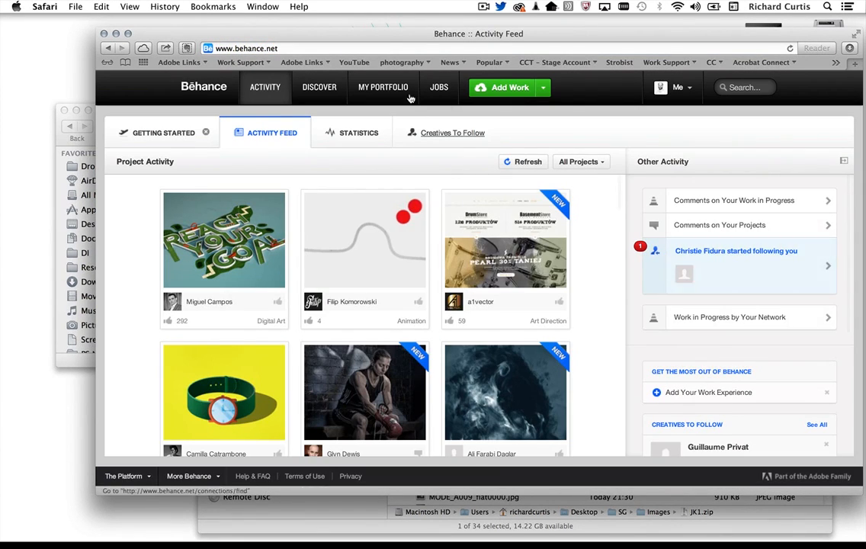
Open the account's Behance connections and, from the followers list, the profile of the Oxford photographer working in digital art and retouching
{"action": "mouse_move", "coordinate": [684, 89]}
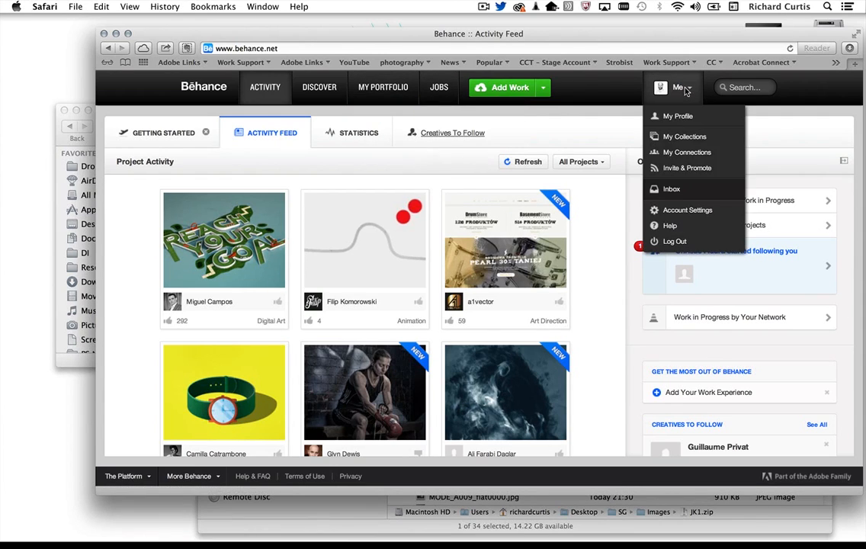
{"action": "left_click", "coordinate": [685, 153]}
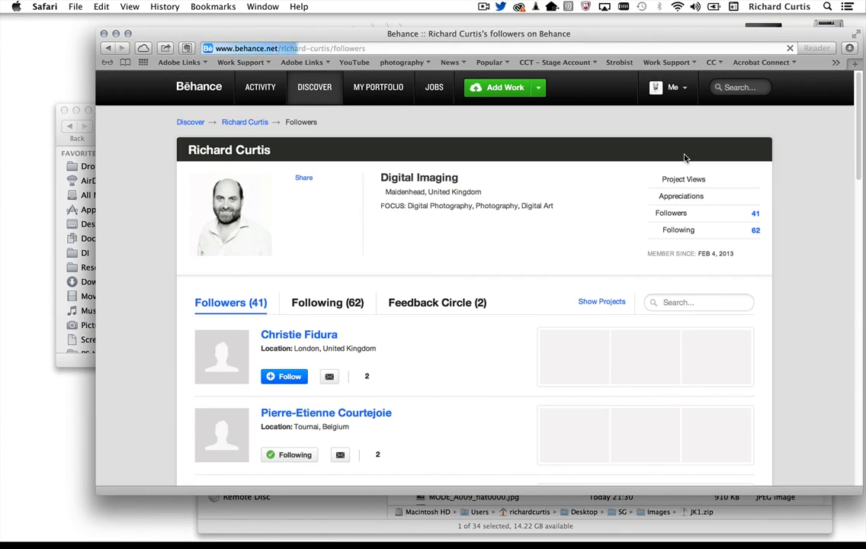
{"action": "scroll", "coordinate": [851, 157], "scroll_direction": "down", "scroll_amount": 3}
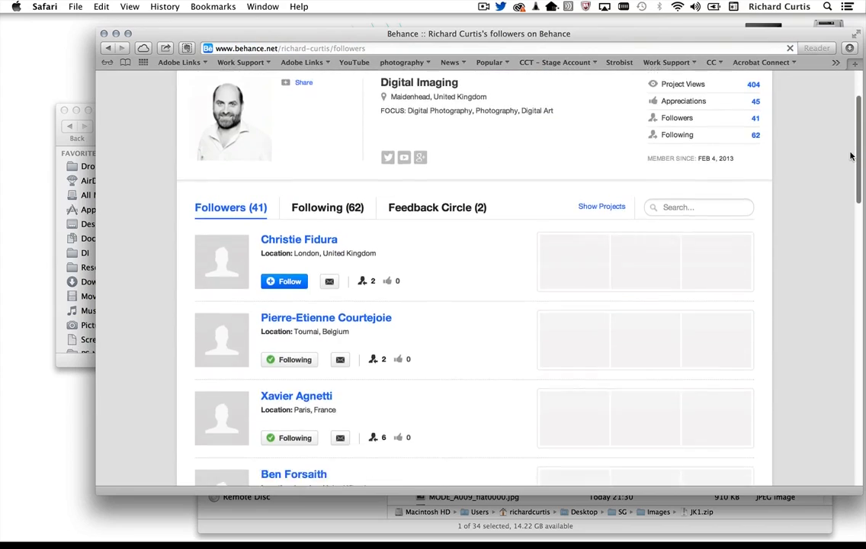
{"action": "scroll", "coordinate": [851, 156], "scroll_direction": "down", "scroll_amount": 10}
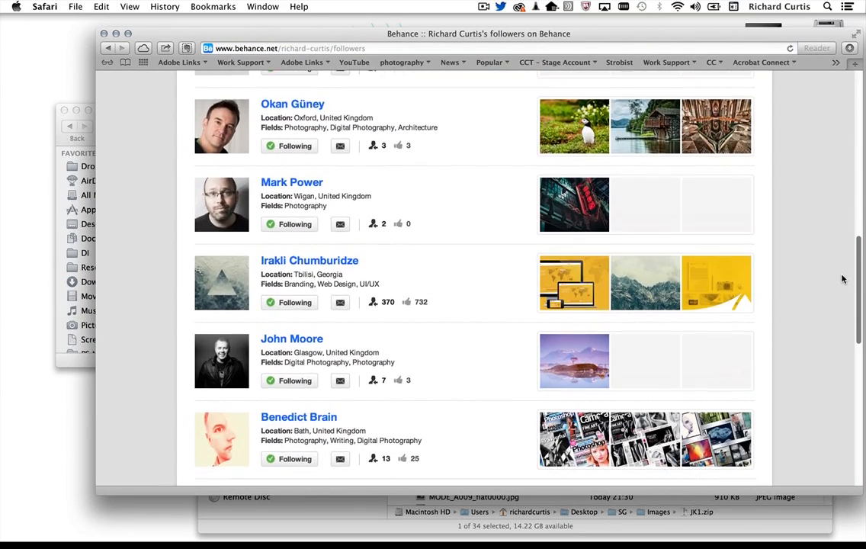
{"action": "scroll", "coordinate": [843, 279], "scroll_direction": "down", "scroll_amount": 12}
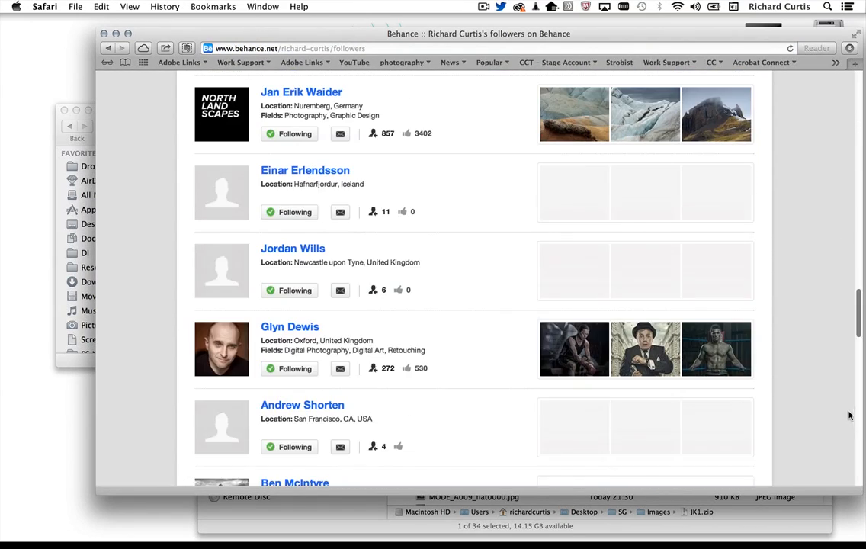
{"action": "left_click", "coordinate": [294, 326]}
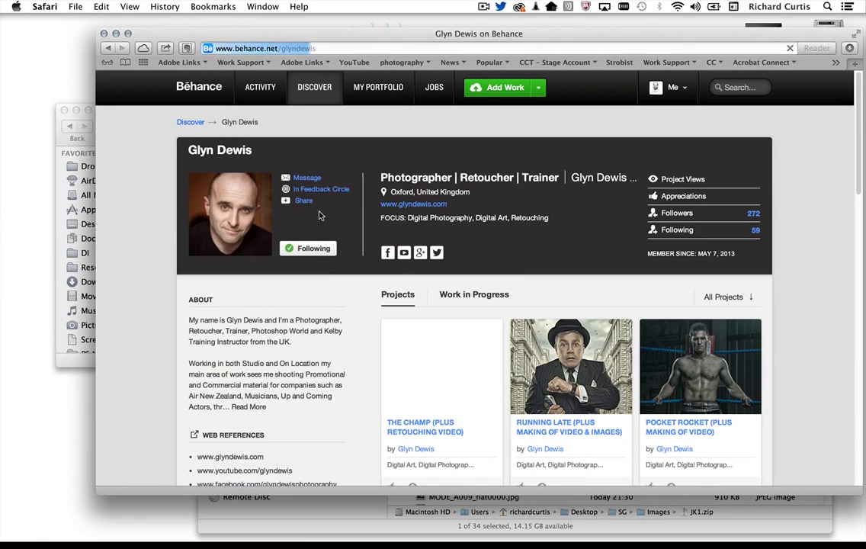
Browse the photographer's projects and open the one titled ASSASSIN (PLUS MAKING OF)
{"action": "scroll", "coordinate": [840, 276], "scroll_direction": "down", "scroll_amount": 10}
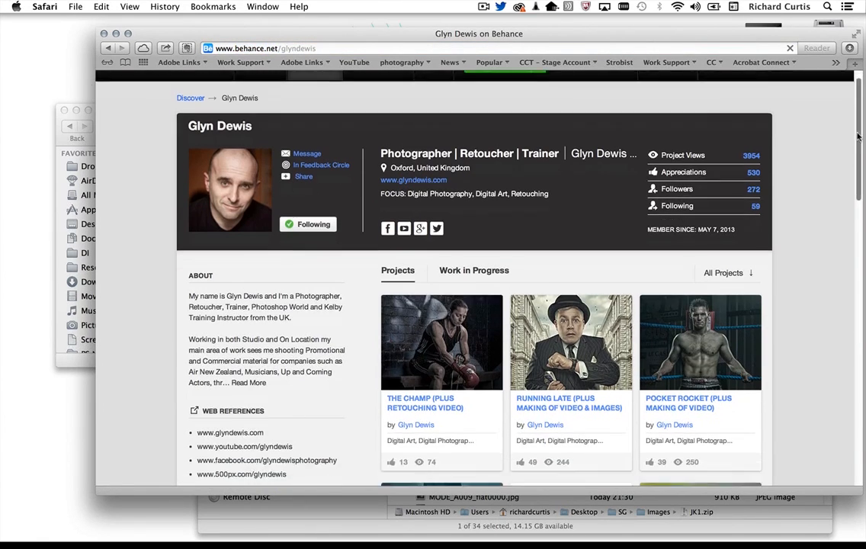
{"action": "scroll", "coordinate": [840, 276], "scroll_direction": "down", "scroll_amount": 8}
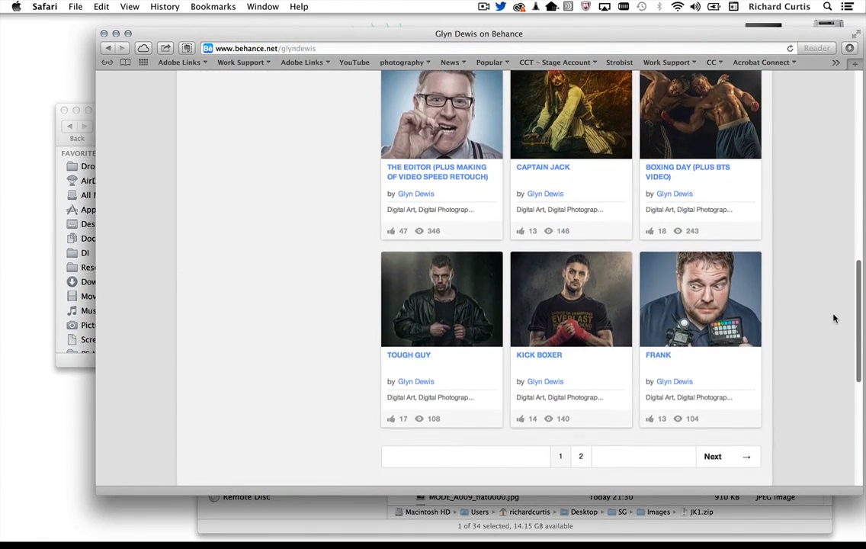
{"action": "scroll", "coordinate": [844, 257], "scroll_direction": "up", "scroll_amount": 10}
{"action": "scroll", "coordinate": [844, 257], "scroll_direction": "up", "scroll_amount": 2}
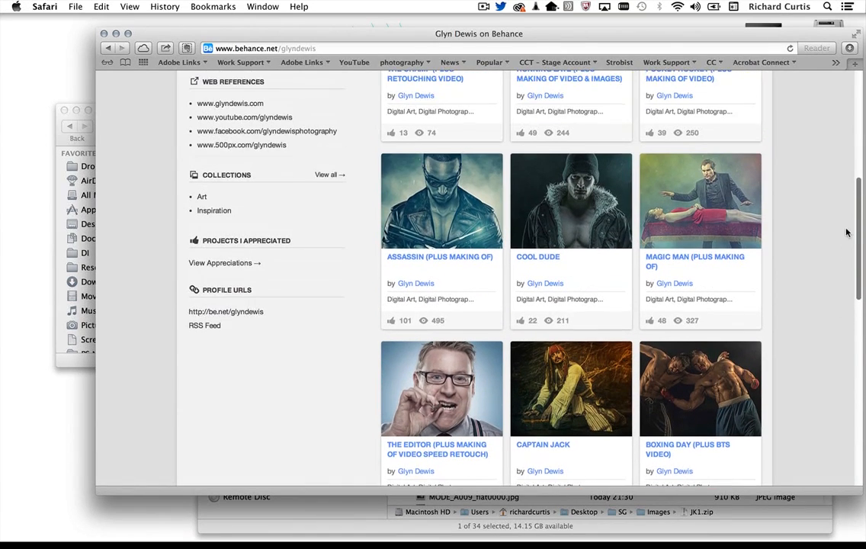
{"action": "left_click", "coordinate": [439, 197]}
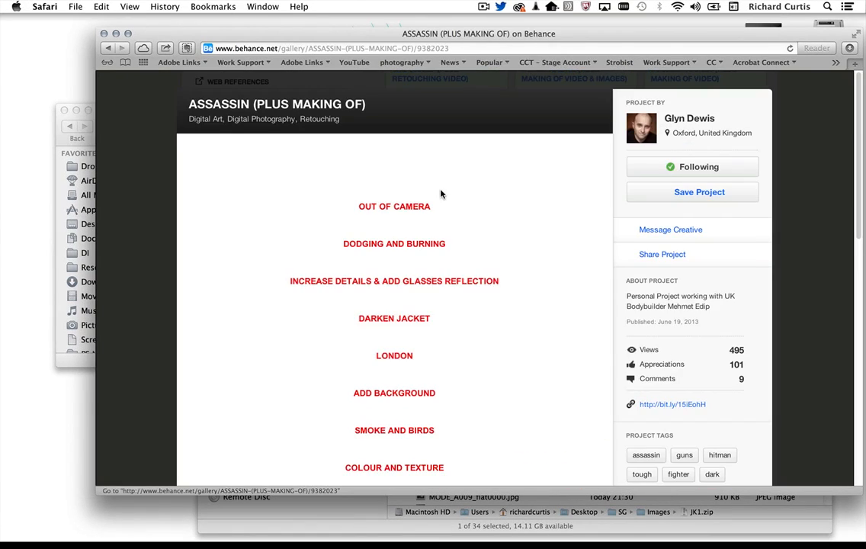
Scale down the project page to fit the whole first assassin image, capture that image as a screenshot, and minimize the browser window
{"action": "left_click_drag", "start_coordinate": [859, 92], "coordinate": [859, 102]}
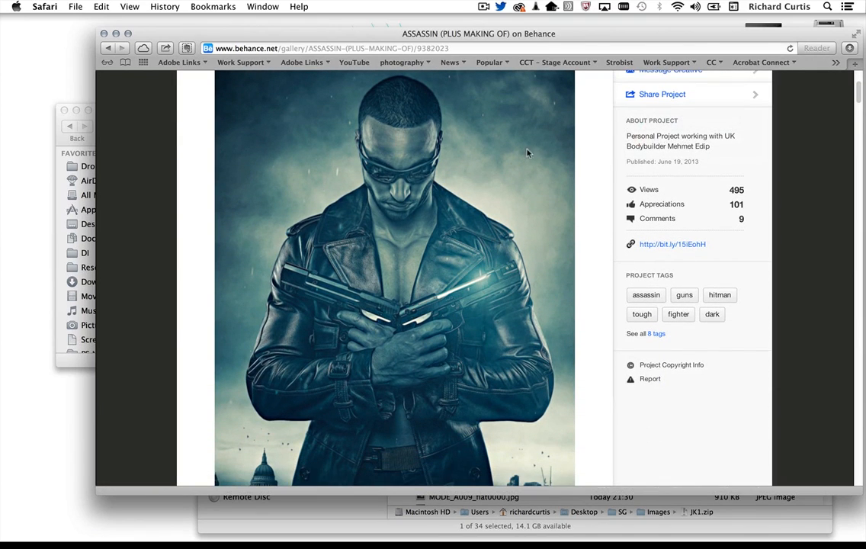
{"action": "key", "text": "super+minus"}
{"action": "key", "text": "super+minus"}
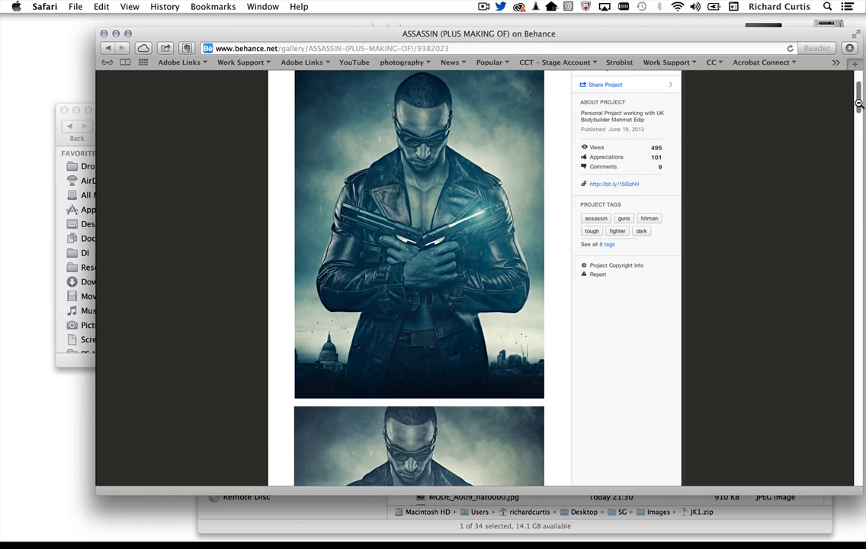
{"action": "left_click_drag", "start_coordinate": [859, 101], "coordinate": [857, 80]}
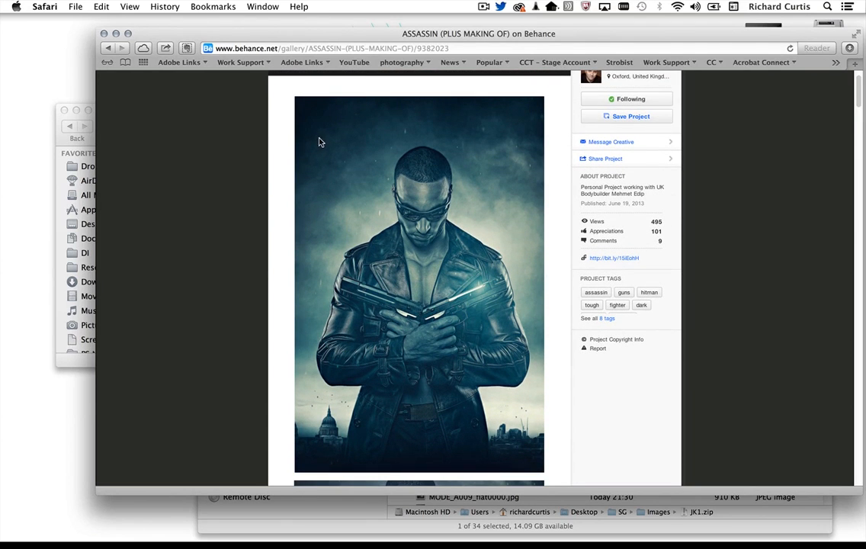
{"action": "key", "text": "super+shift+4"}
{"action": "left_click_drag", "start_coordinate": [298, 97], "coordinate": [544, 468]}
{"action": "left_click", "coordinate": [117, 34]}
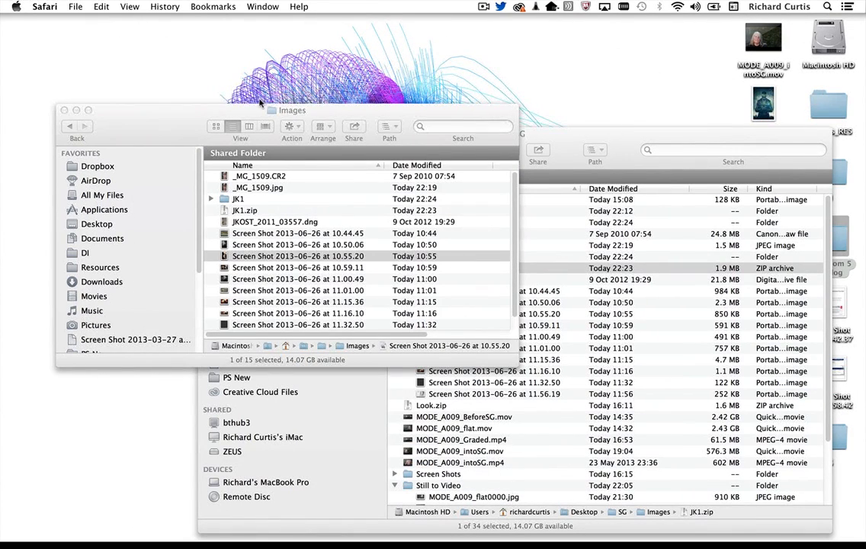
Move the assassin screenshot from the desktop into the Images folder and minimize the SG folder window
{"action": "left_click_drag", "start_coordinate": [763, 103], "coordinate": [361, 197]}
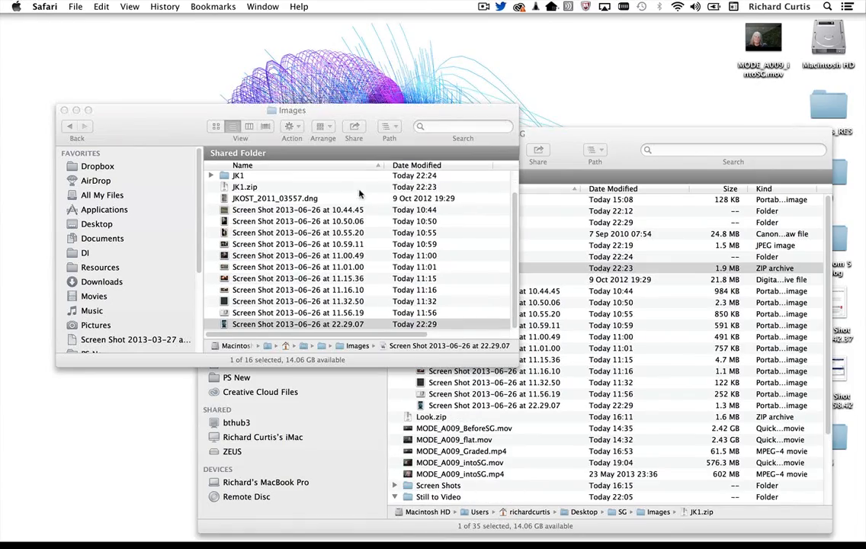
{"action": "left_click", "coordinate": [599, 141]}
{"action": "left_click", "coordinate": [218, 133]}
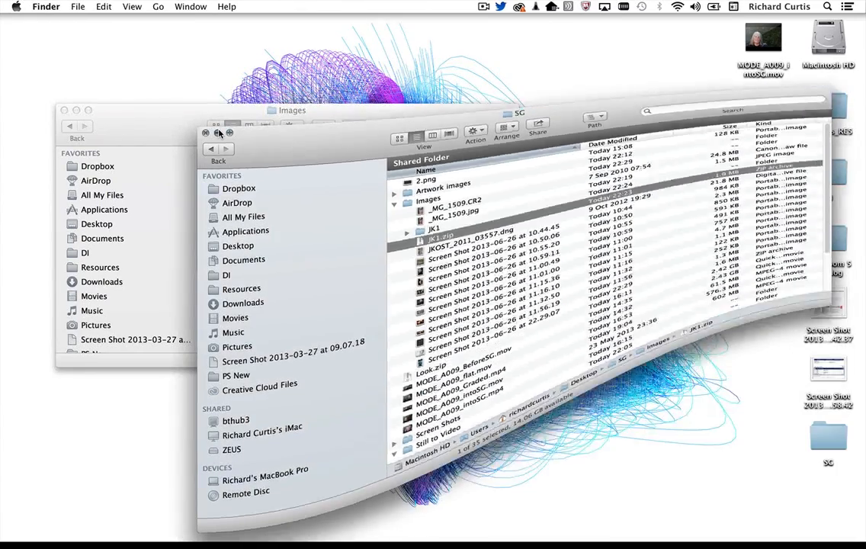
Switch to SpeedGrade and delete the existing clips from the timeline
{"action": "mouse_move", "coordinate": [863, 226]}
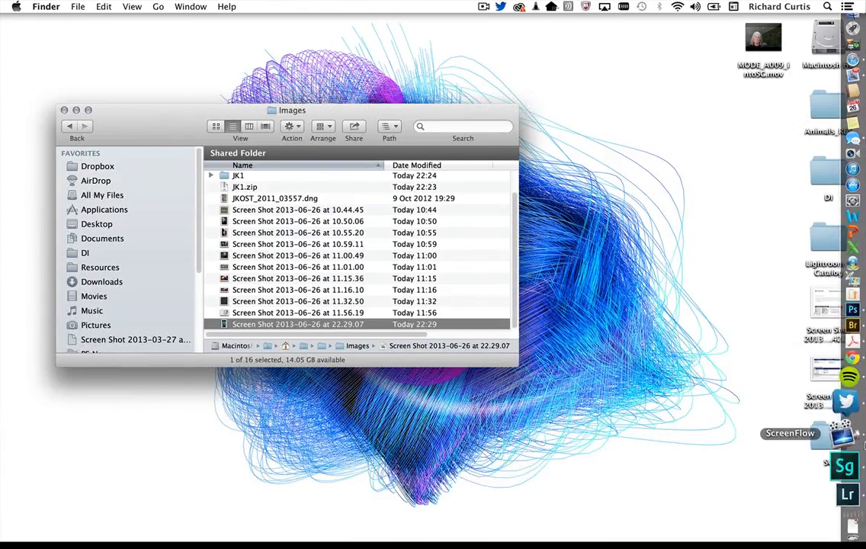
{"action": "left_click", "coordinate": [846, 463]}
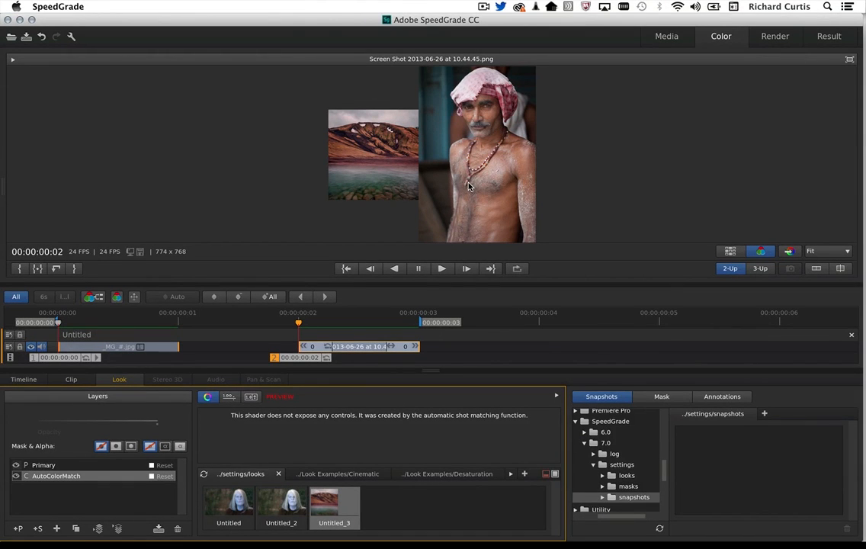
{"action": "left_click", "coordinate": [852, 335]}
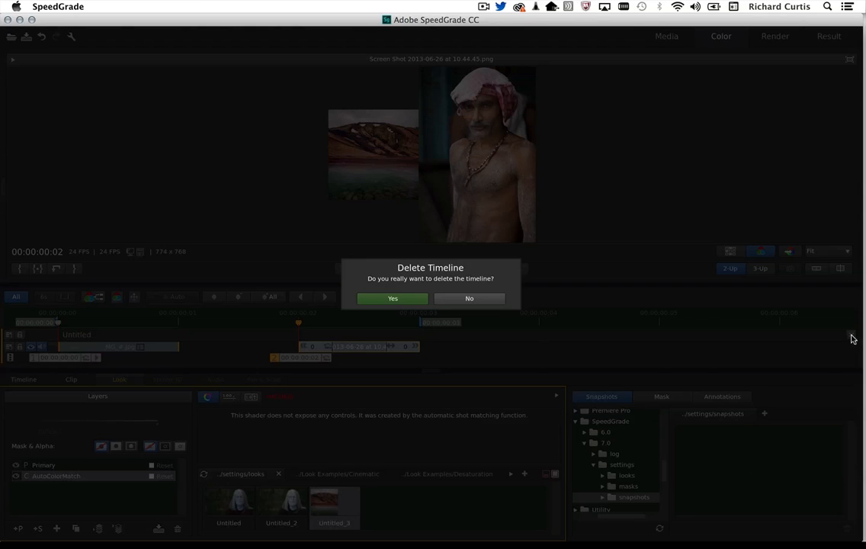
{"action": "left_click", "coordinate": [392, 298]}
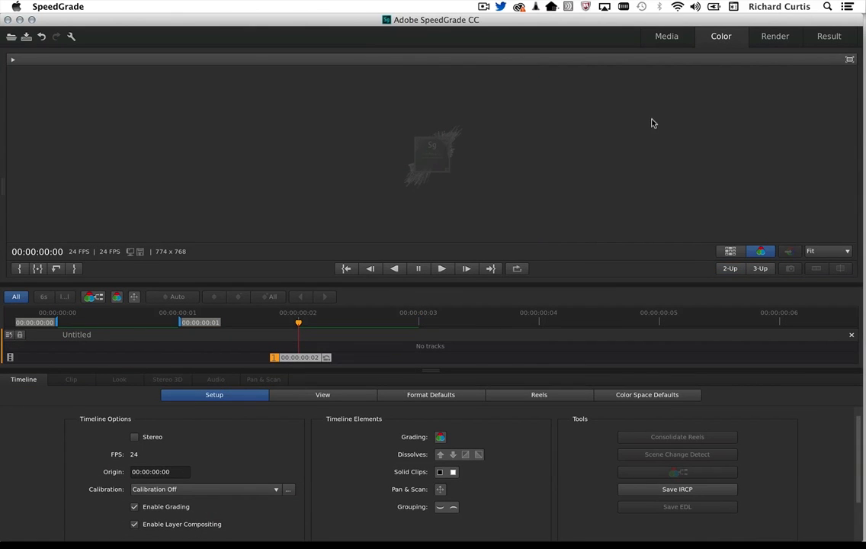
Place the assassin screenshot at 00:00:00:00 and the sepia screenshot (10.55.20) at 00:00:00:02 on the same timeline track
{"action": "left_click", "coordinate": [667, 38]}
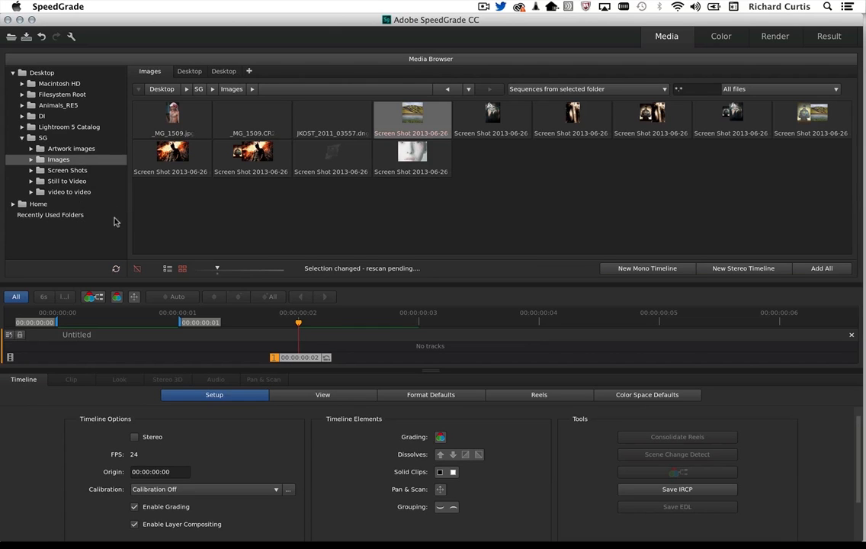
{"action": "mouse_move", "coordinate": [574, 155]}
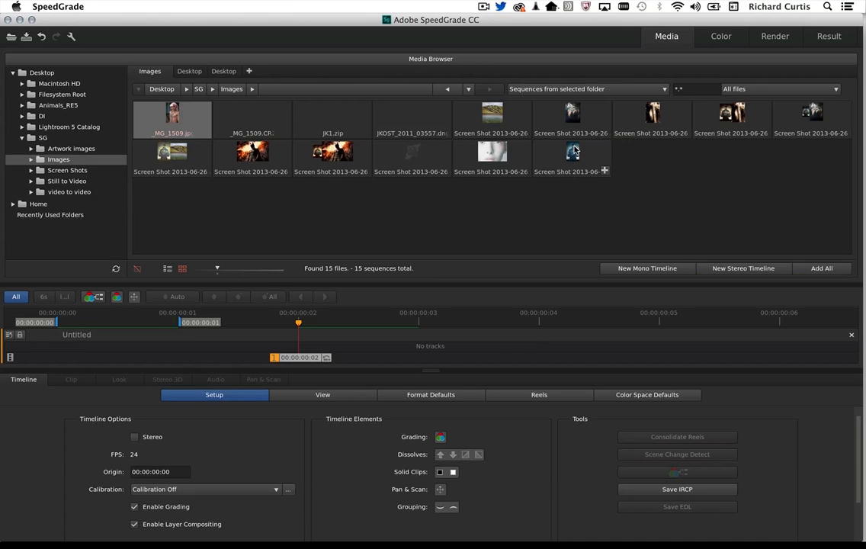
{"action": "left_click_drag", "start_coordinate": [574, 152], "coordinate": [67, 345]}
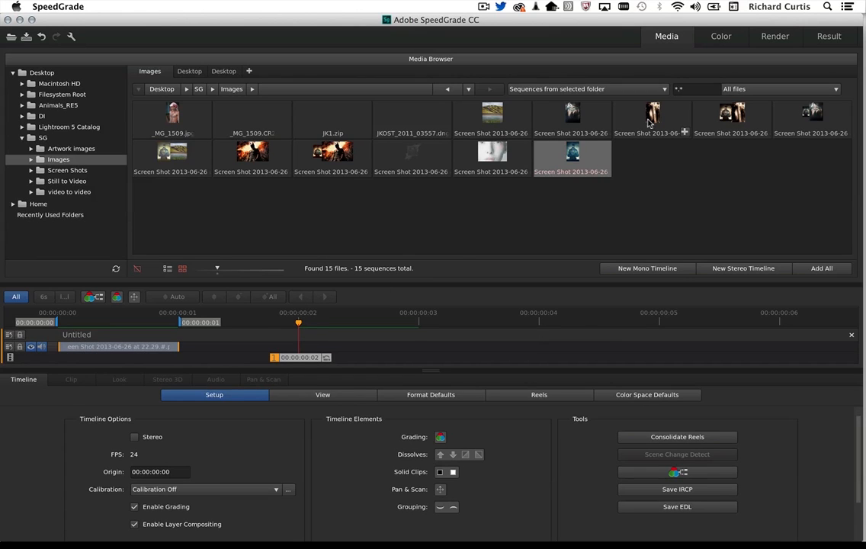
{"action": "left_click_drag", "start_coordinate": [653, 115], "coordinate": [313, 343]}
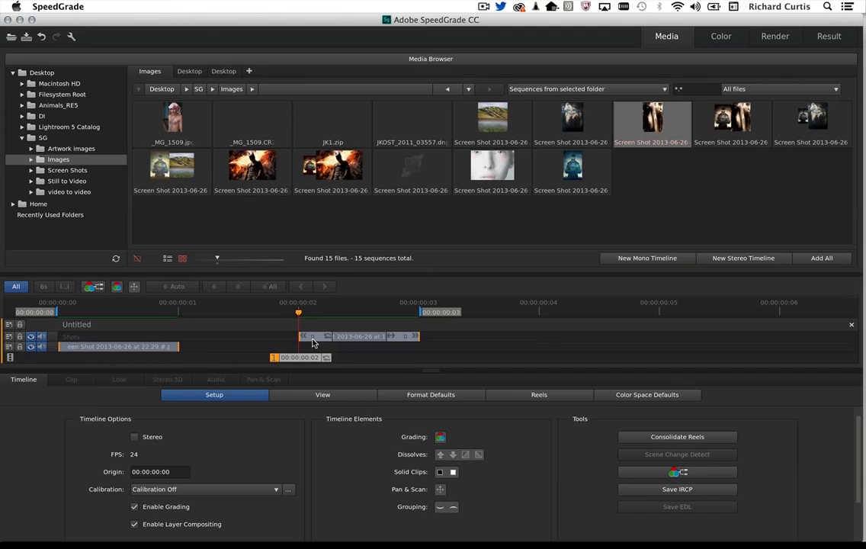
{"action": "left_click", "coordinate": [706, 47]}
{"action": "left_click", "coordinate": [360, 337]}
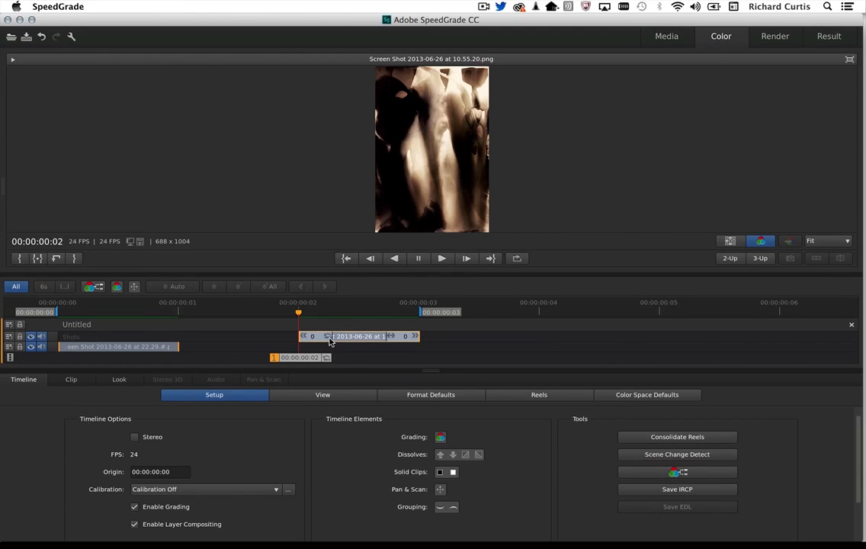
{"action": "left_click_drag", "start_coordinate": [324, 339], "coordinate": [318, 349]}
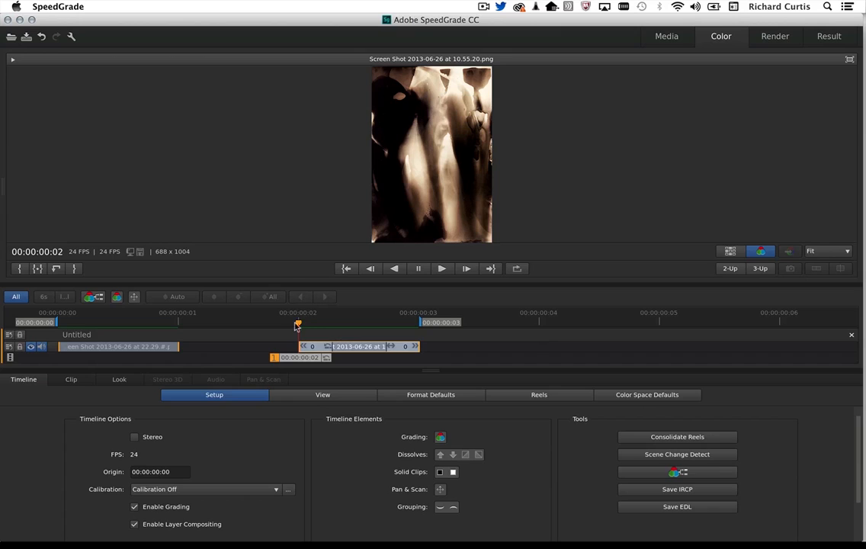
Turn on the 2-Up view with the second playhead at 00:00:00:00 on the assassin clip and show the Look controls
{"action": "left_click", "coordinate": [730, 269]}
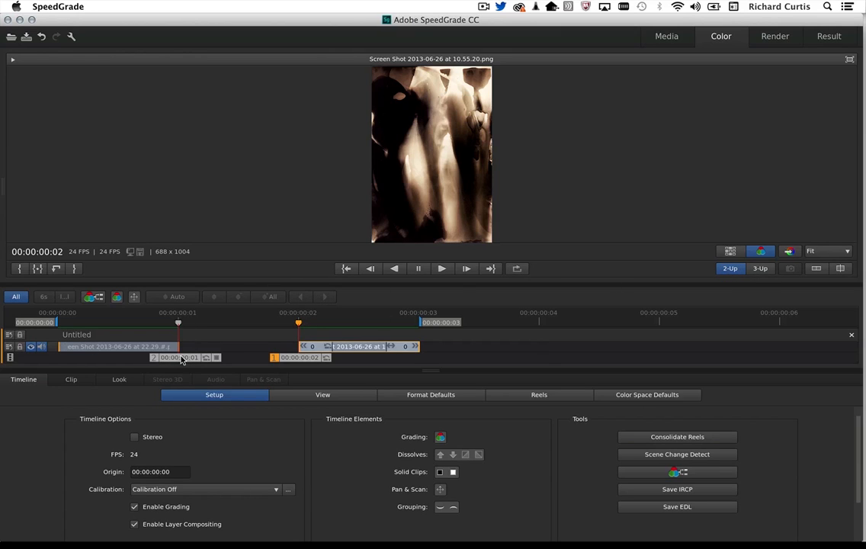
{"action": "left_click_drag", "start_coordinate": [181, 360], "coordinate": [82, 361]}
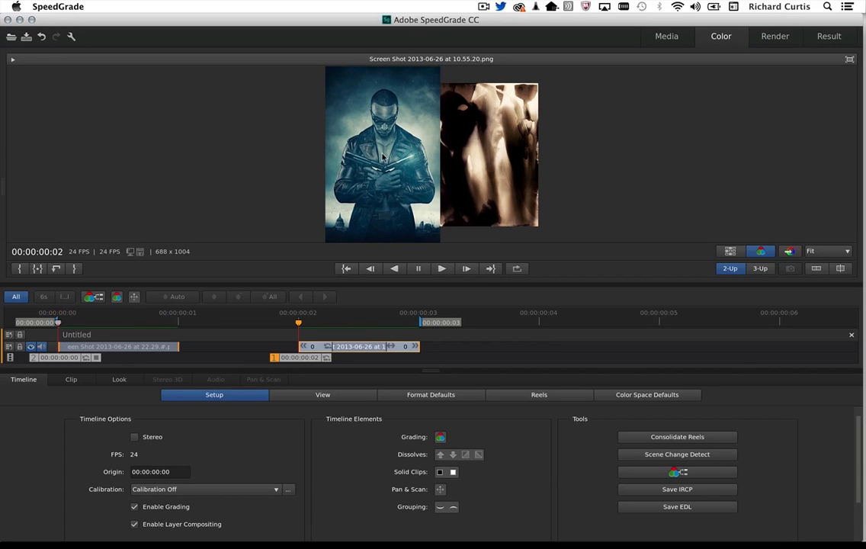
{"action": "left_click", "coordinate": [118, 380]}
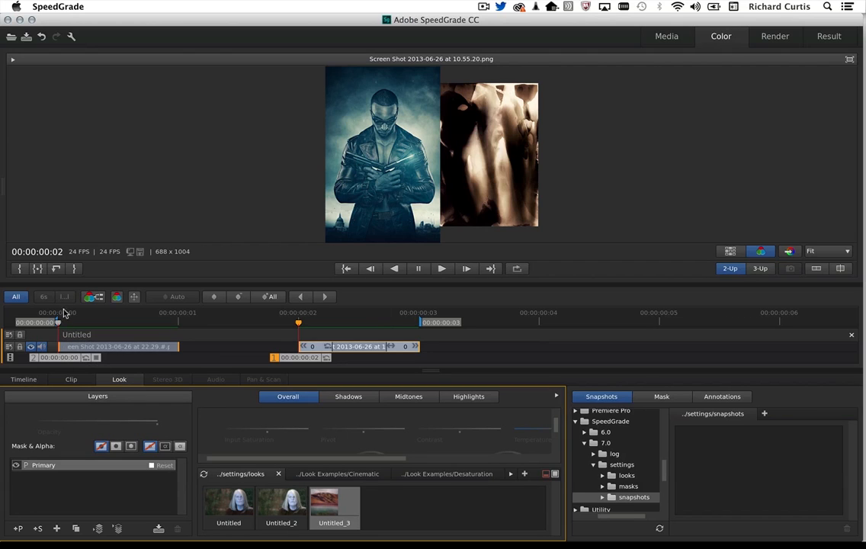
Make the assassin clip's playhead the active one and color-match that clip to the sepia screenshot
{"action": "left_click_drag", "start_coordinate": [56, 360], "coordinate": [84, 360]}
{"action": "left_click", "coordinate": [34, 360]}
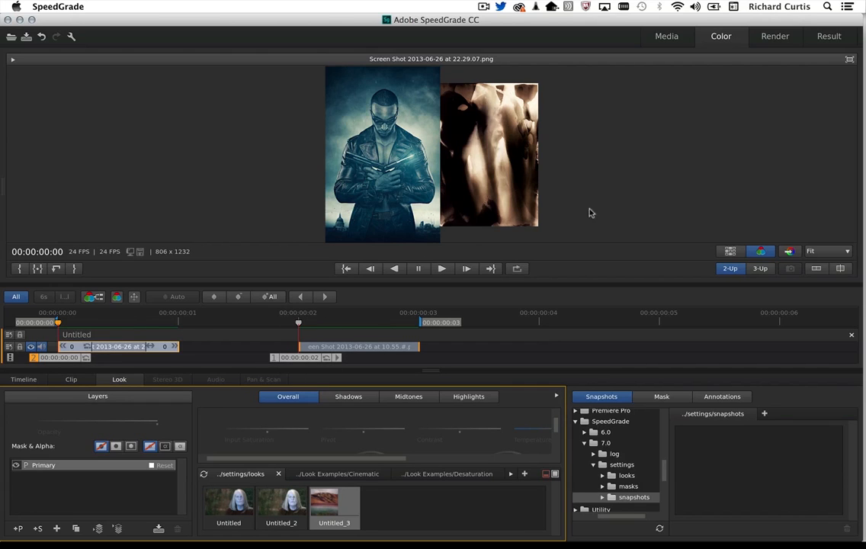
{"action": "left_click", "coordinate": [762, 252]}
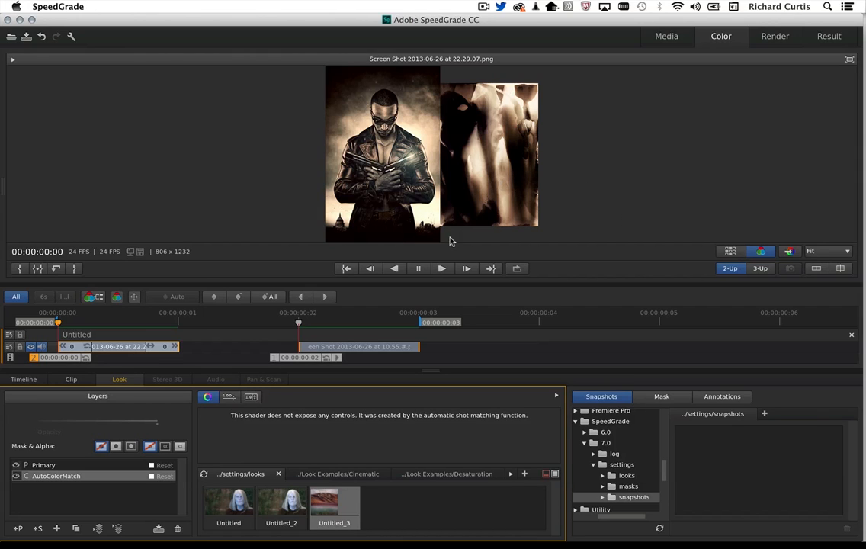
Add the green landscape screenshot (10.44.45) to the timeline at 00:00:00:04 and compare it beside the sepia-graded assassin clip
{"action": "left_click", "coordinate": [668, 38]}
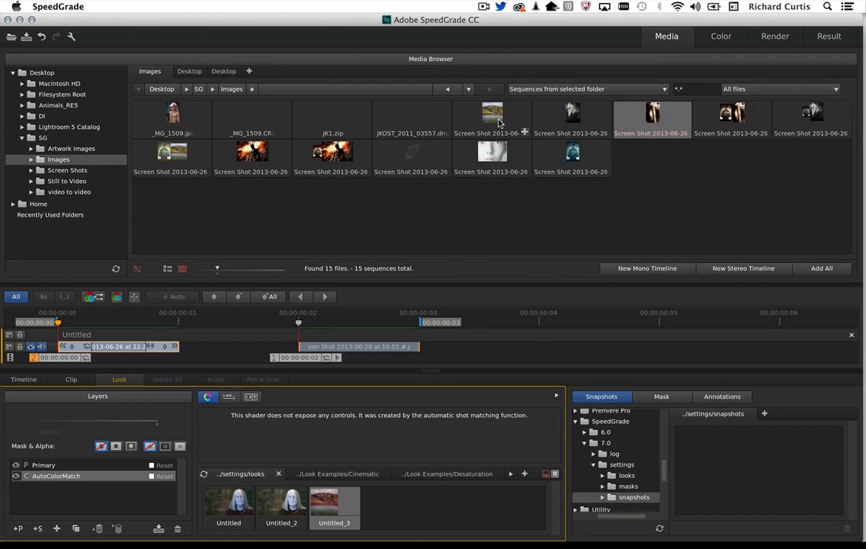
{"action": "left_click_drag", "start_coordinate": [495, 113], "coordinate": [537, 349]}
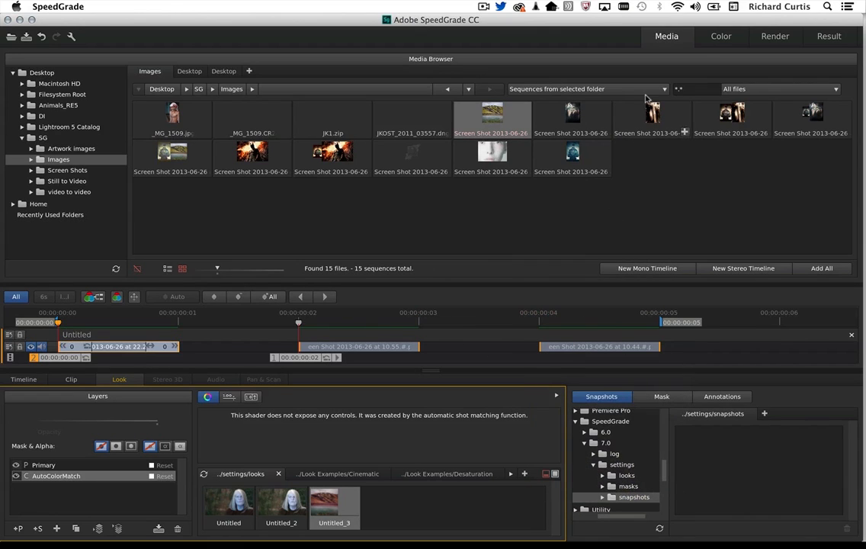
{"action": "left_click", "coordinate": [721, 35]}
{"action": "left_click_drag", "start_coordinate": [341, 358], "coordinate": [572, 365]}
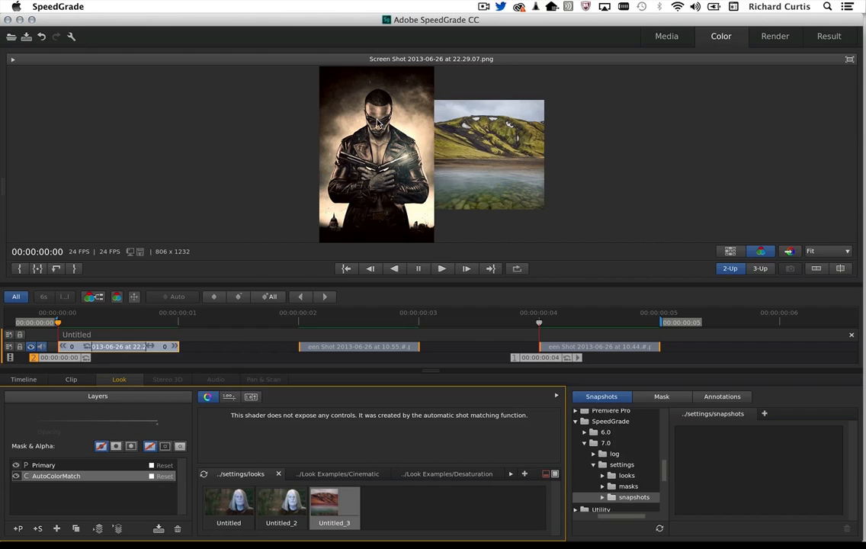
Undo the match made on the assassin clip and color-match the landscape clip to the assassin image instead
{"action": "left_click", "coordinate": [785, 251]}
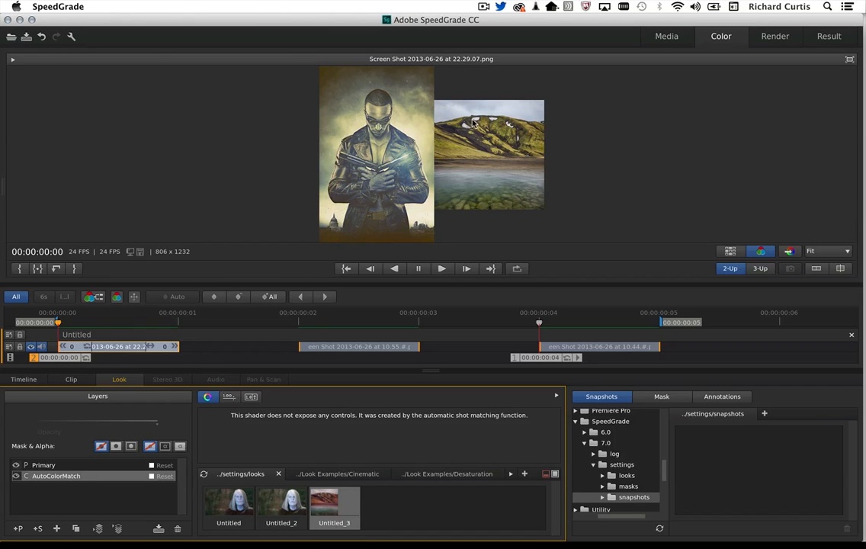
{"action": "key", "text": "super+z"}
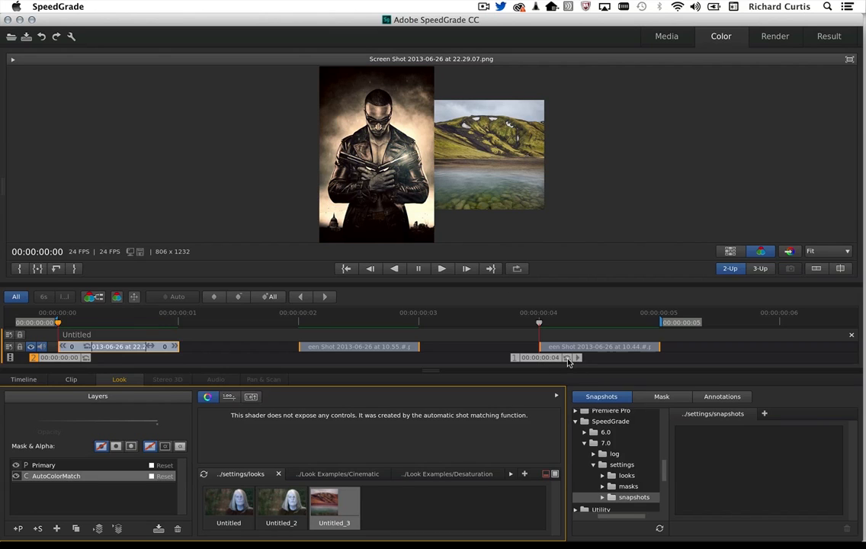
{"action": "left_click", "coordinate": [514, 358]}
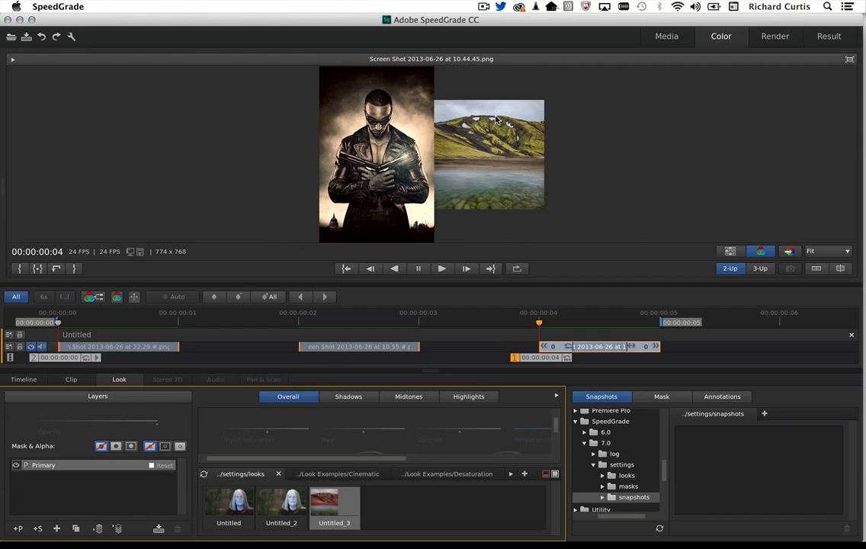
{"action": "left_click", "coordinate": [790, 251]}
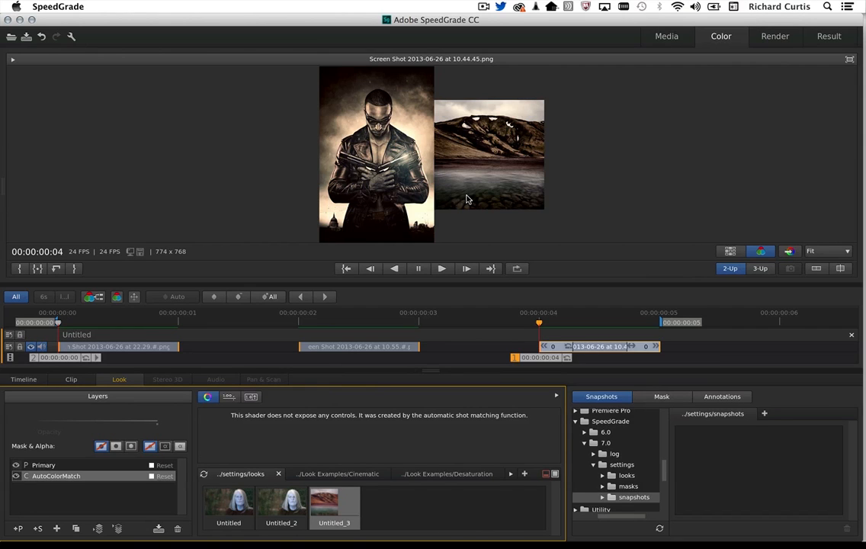
Switch to Safari and open the Scottish Landscapes project from the Glasgow photographer's Behance profile
{"action": "left_click", "coordinate": [666, 37]}
{"action": "mouse_move", "coordinate": [864, 188]}
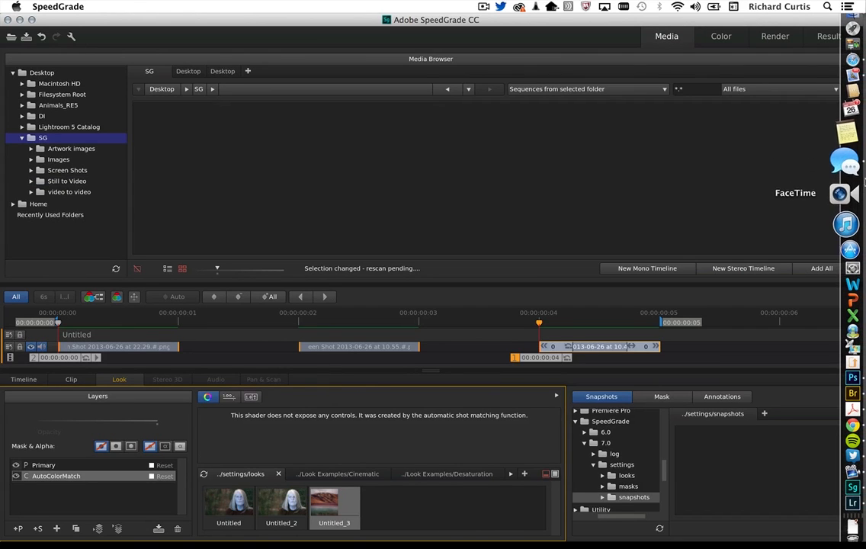
{"action": "left_click", "coordinate": [846, 69]}
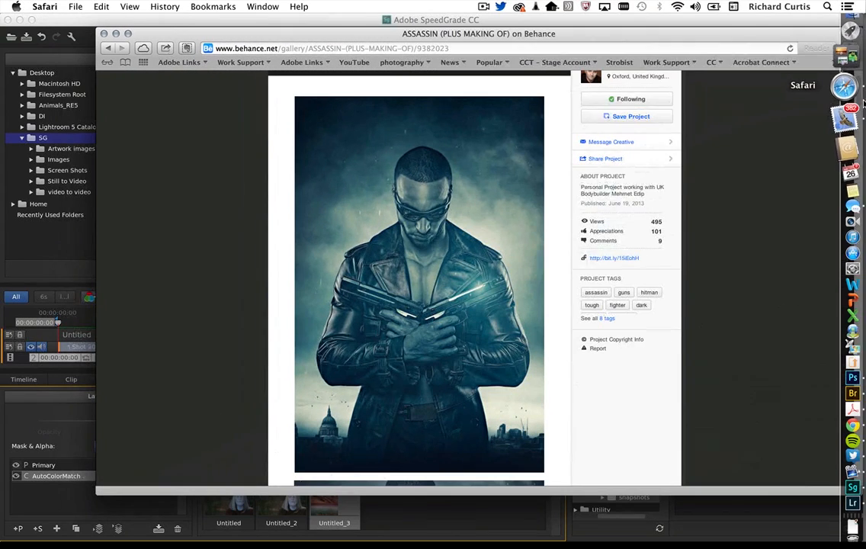
{"action": "left_click", "coordinate": [108, 48]}
{"action": "left_click", "coordinate": [347, 256]}
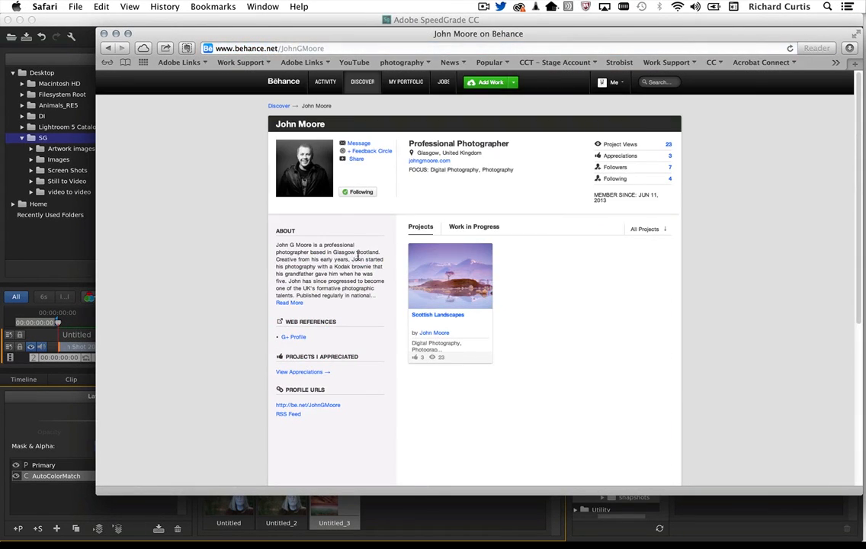
{"action": "left_click", "coordinate": [442, 270]}
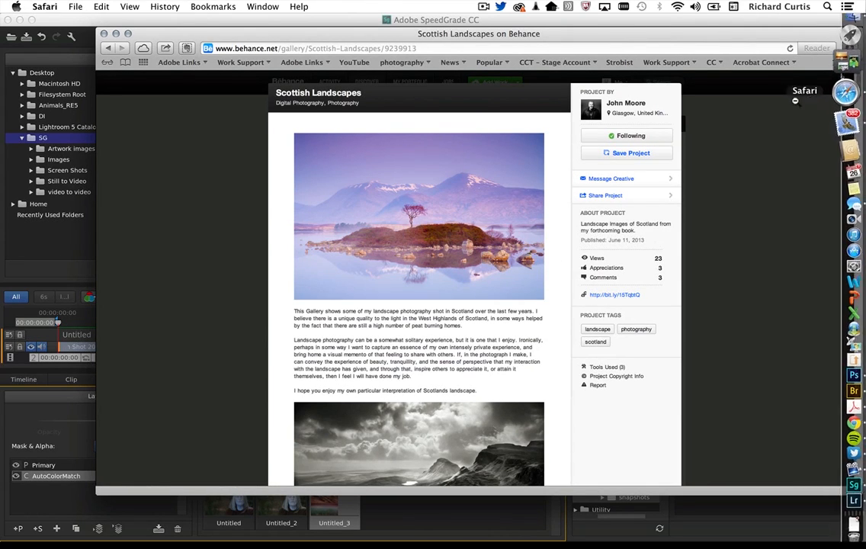
Enlarge the golden valley photo, capture it as a screenshot, and move that file into the Images folder
{"action": "left_click_drag", "start_coordinate": [858, 87], "coordinate": [859, 141]}
{"action": "left_click", "coordinate": [402, 204]}
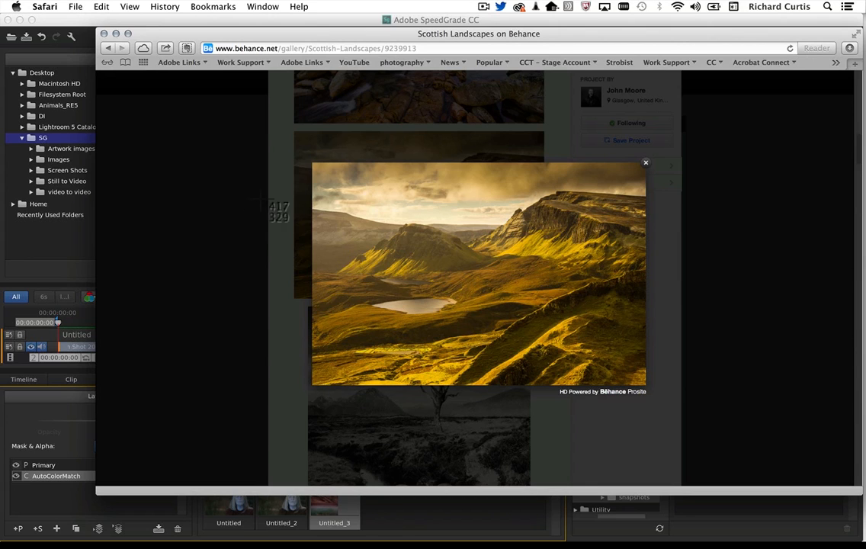
{"action": "key", "text": "super+shift+4"}
{"action": "left_click_drag", "start_coordinate": [314, 165], "coordinate": [645, 383]}
{"action": "left_click", "coordinate": [116, 34]}
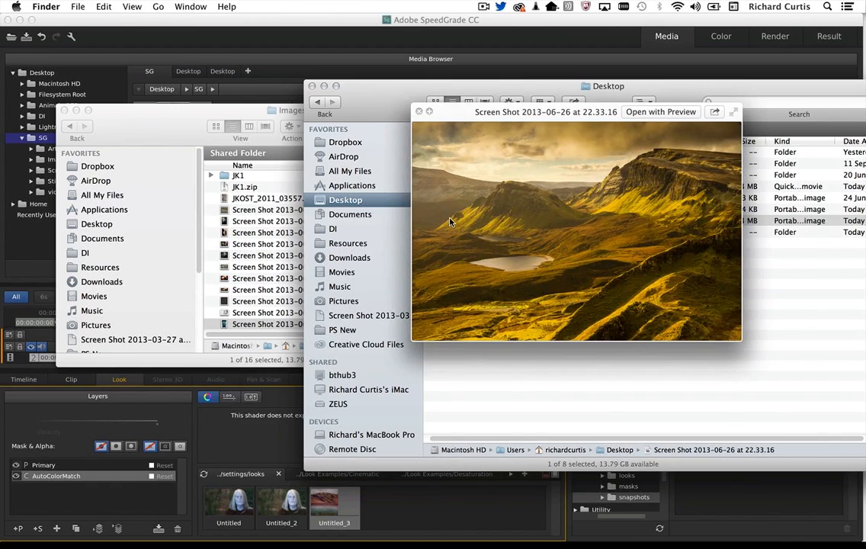
{"action": "key", "text": "space"}
{"action": "left_click_drag", "start_coordinate": [446, 222], "coordinate": [278, 194]}
Return to SpeedGrade, add the golden valley screenshot to the timeline at 00:00:00:06, and move the second playhead onto it
{"action": "key", "text": "super+Tab"}
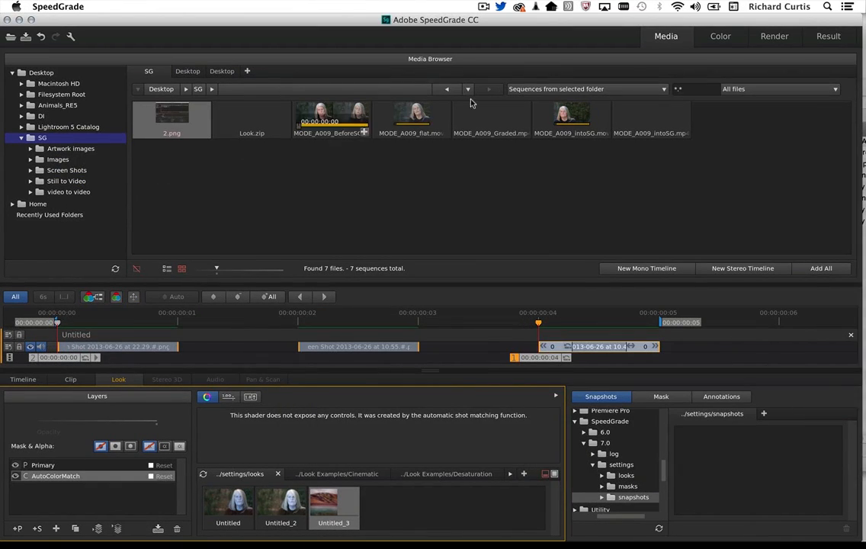
{"action": "left_click", "coordinate": [38, 159]}
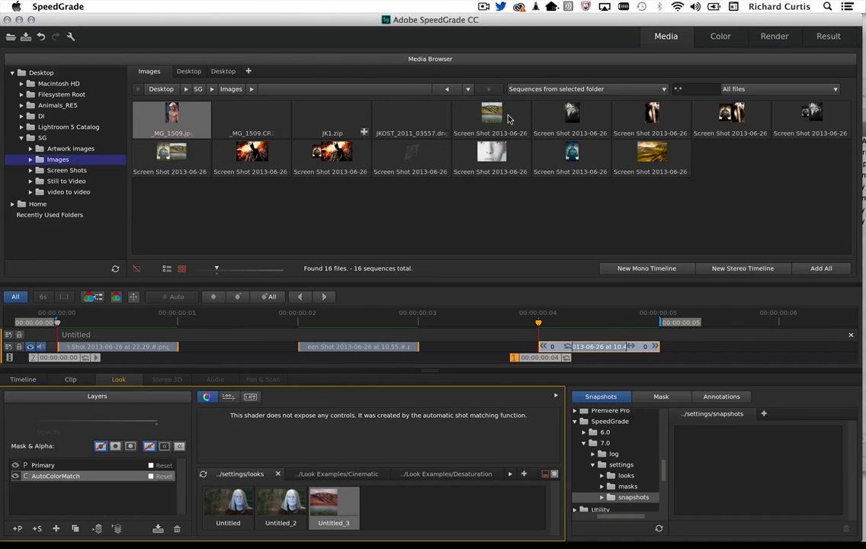
{"action": "mouse_move", "coordinate": [653, 151]}
{"action": "left_mouse_down"}
{"action": "mouse_move", "coordinate": [614, 140]}
{"action": "mouse_move", "coordinate": [721, 315]}
{"action": "mouse_move", "coordinate": [677, 334]}
{"action": "mouse_move", "coordinate": [684, 347]}
{"action": "mouse_move", "coordinate": [758, 349]}
{"action": "left_mouse_up"}
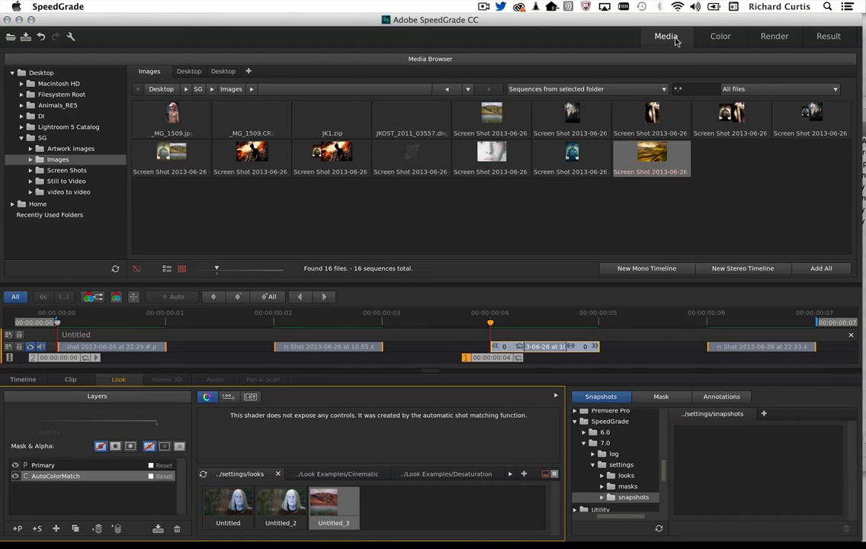
{"action": "left_click", "coordinate": [721, 38]}
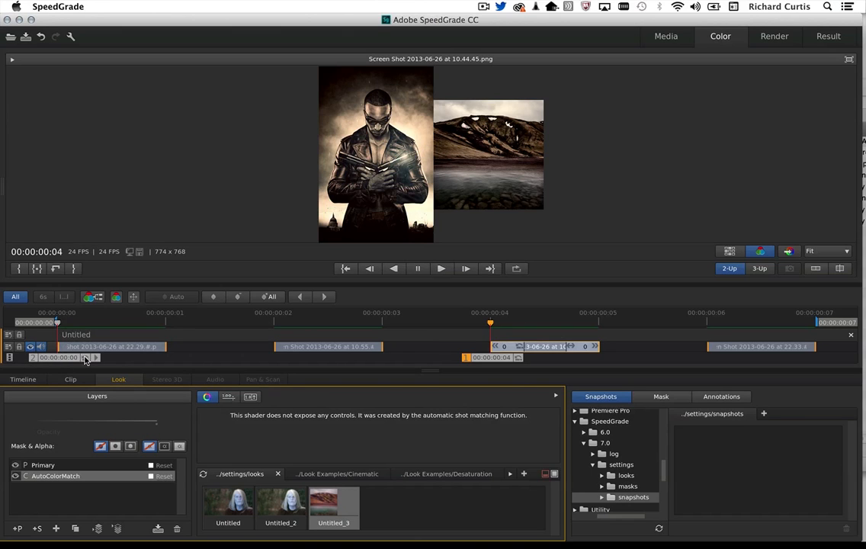
{"action": "left_click_drag", "start_coordinate": [85, 360], "coordinate": [724, 360]}
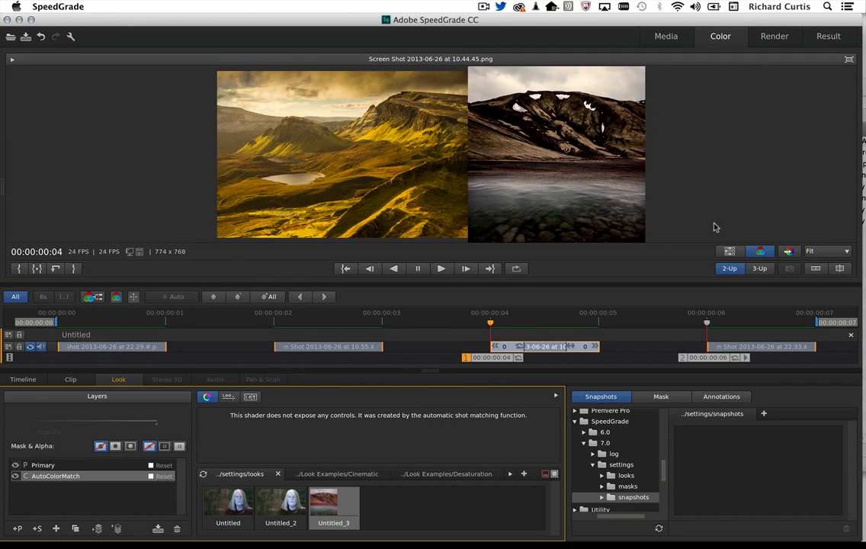
Color-match the landscape clip, and the armed man clip at 00:00:00:00, to the golden valley image
{"action": "left_click", "coordinate": [757, 251]}
{"action": "left_click", "coordinate": [789, 252]}
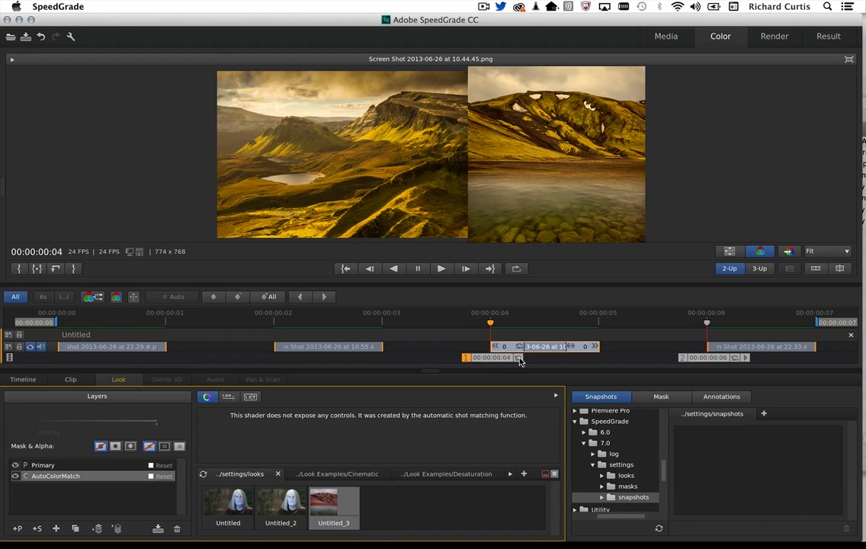
{"action": "mouse_move", "coordinate": [520, 361]}
{"action": "left_mouse_down"}
{"action": "mouse_move", "coordinate": [298, 364]}
{"action": "mouse_move", "coordinate": [172, 339]}
{"action": "mouse_move", "coordinate": [92, 362]}
{"action": "left_mouse_up"}
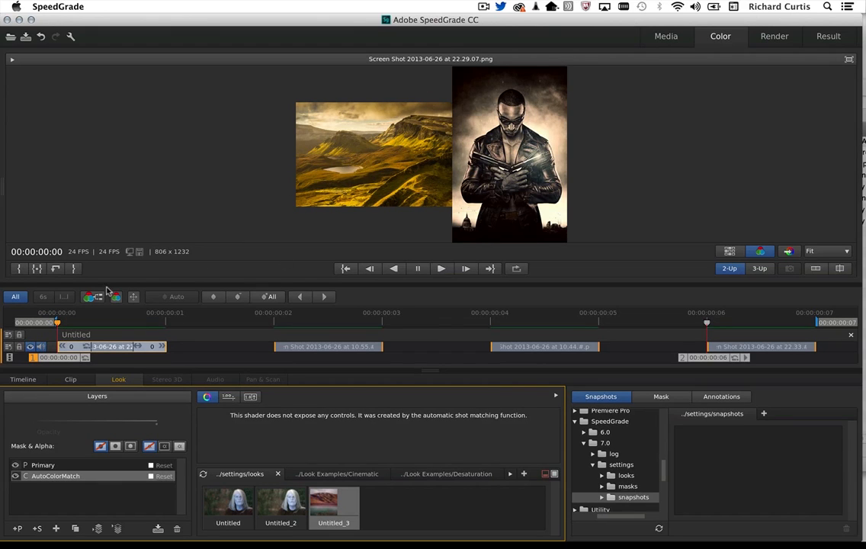
{"action": "left_click", "coordinate": [686, 358]}
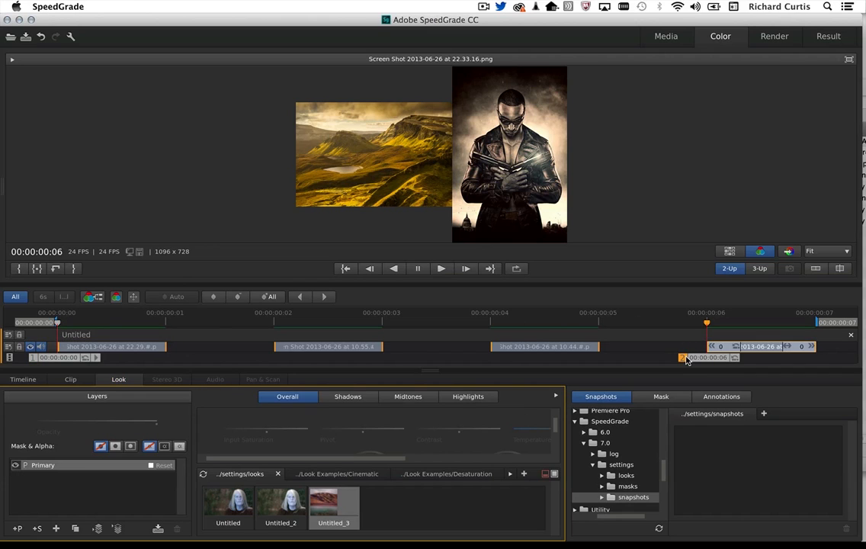
{"action": "left_click", "coordinate": [32, 359]}
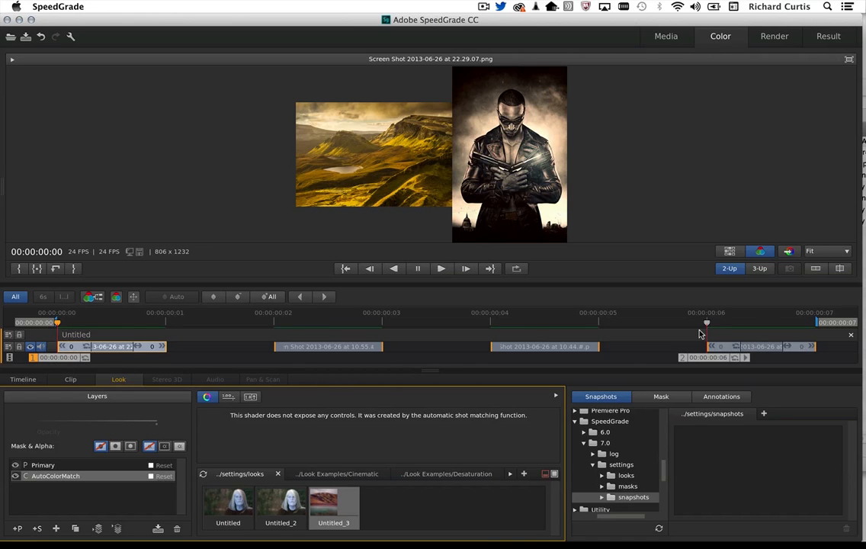
{"action": "left_click", "coordinate": [788, 252]}
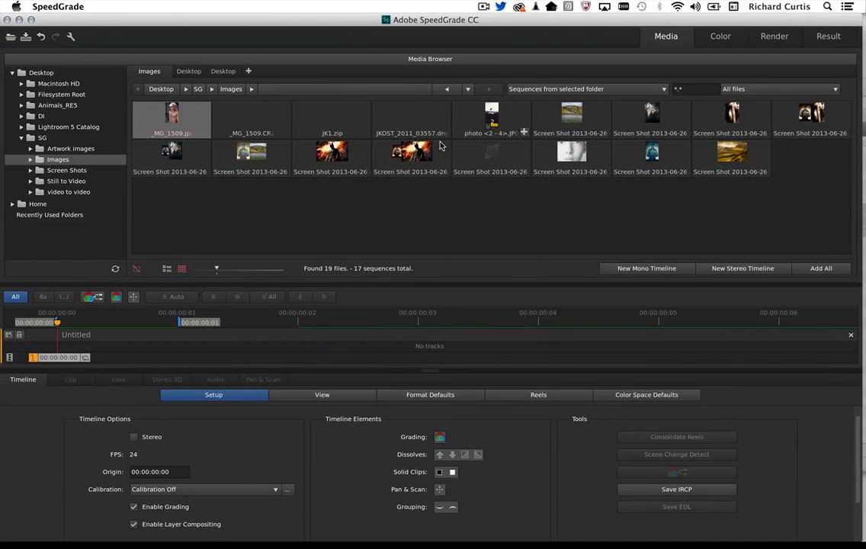
Place the 10.44.45 landscape screenshot and the photo <2 - 4>.JPG sequence on the empty timeline and compare them in 2-Up with the second playhead at 00:00:00:02
{"action": "left_click_drag", "start_coordinate": [577, 113], "coordinate": [112, 344]}
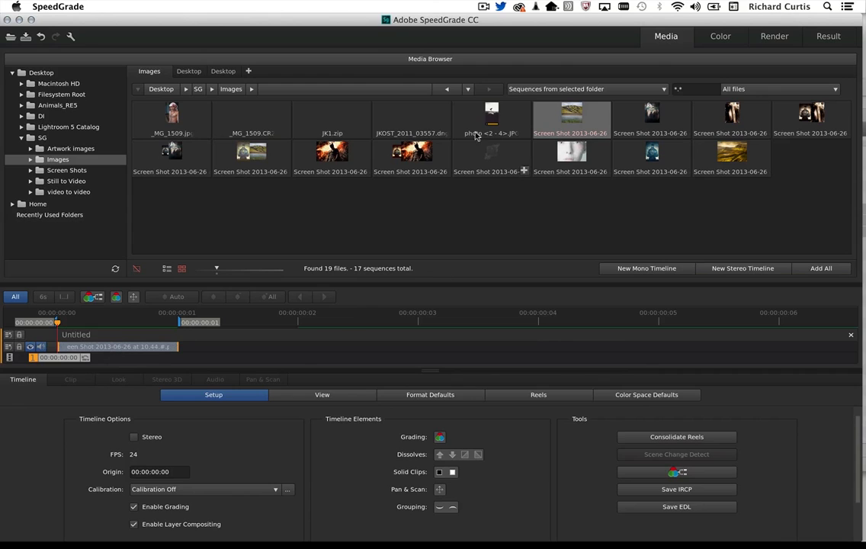
{"action": "left_click_drag", "start_coordinate": [465, 114], "coordinate": [329, 348]}
{"action": "left_click", "coordinate": [714, 42]}
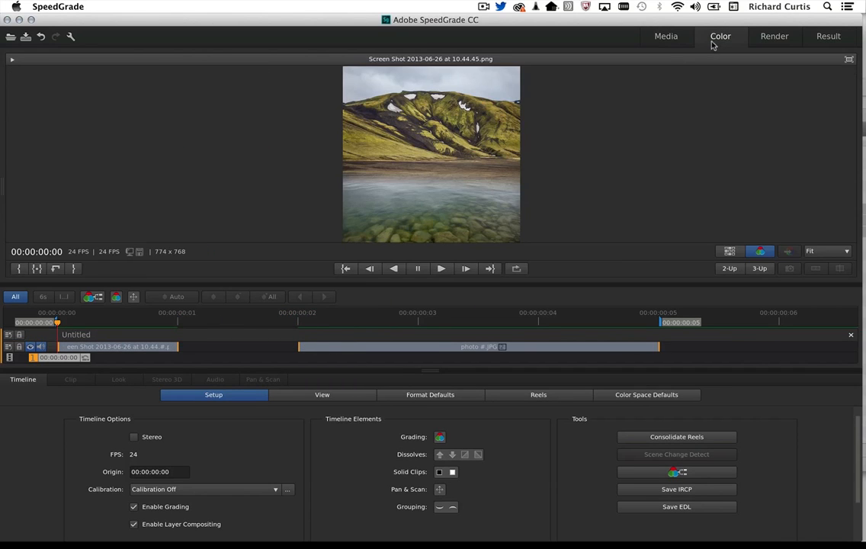
{"action": "left_click", "coordinate": [731, 268]}
{"action": "left_click_drag", "start_coordinate": [90, 361], "coordinate": [330, 362]}
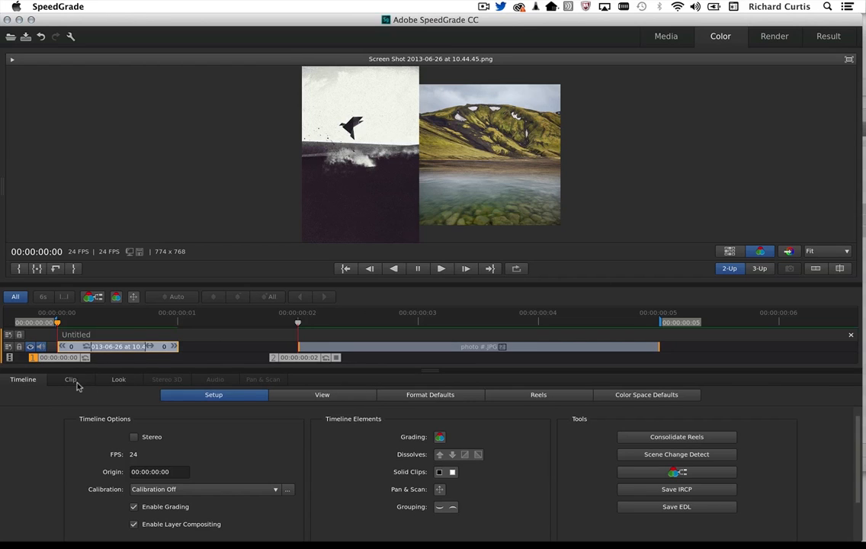
Replace the landscape clip's AutoColorMatch layer with a Primary layer and color-match the clip to the bird photo
{"action": "left_click", "coordinate": [115, 377]}
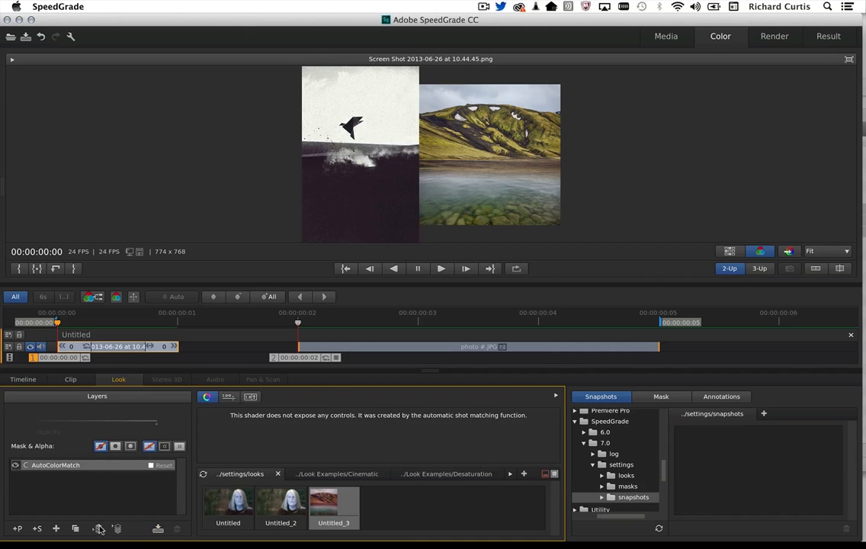
{"action": "left_click", "coordinate": [17, 527]}
{"action": "left_click", "coordinate": [109, 479]}
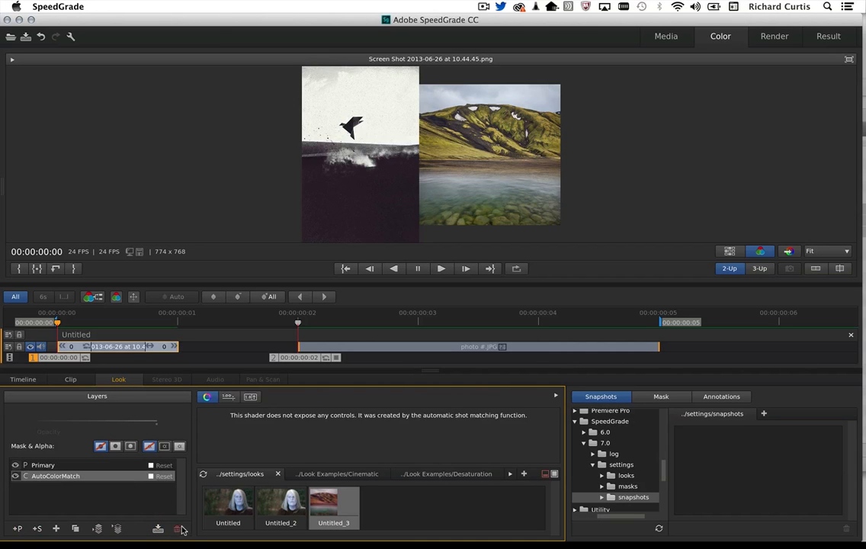
{"action": "left_click", "coordinate": [177, 527]}
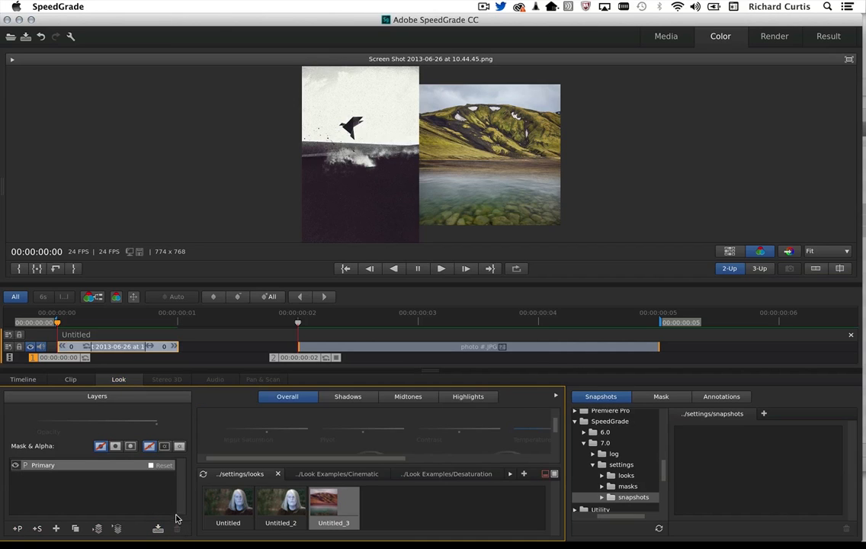
{"action": "left_click", "coordinate": [789, 252]}
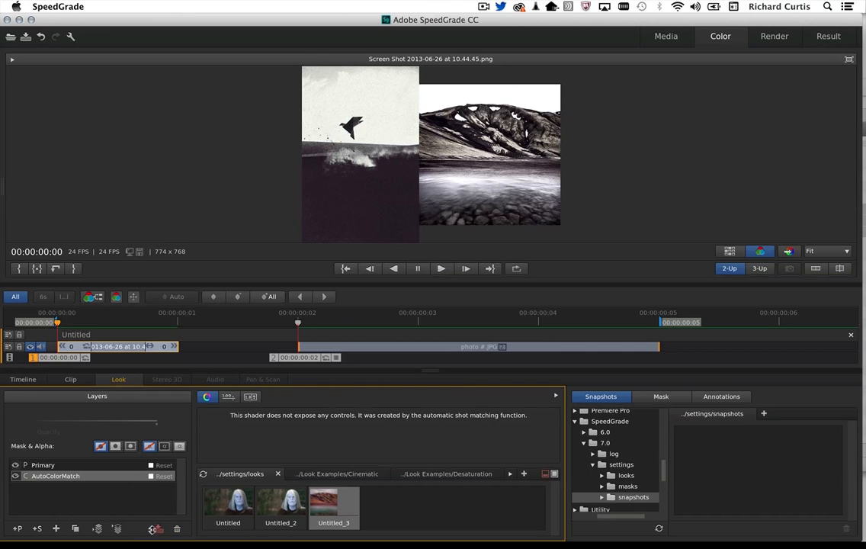
Save the landscape clip's matched grade as a look and export it to the Images folder as JK2
{"action": "left_click", "coordinate": [157, 528]}
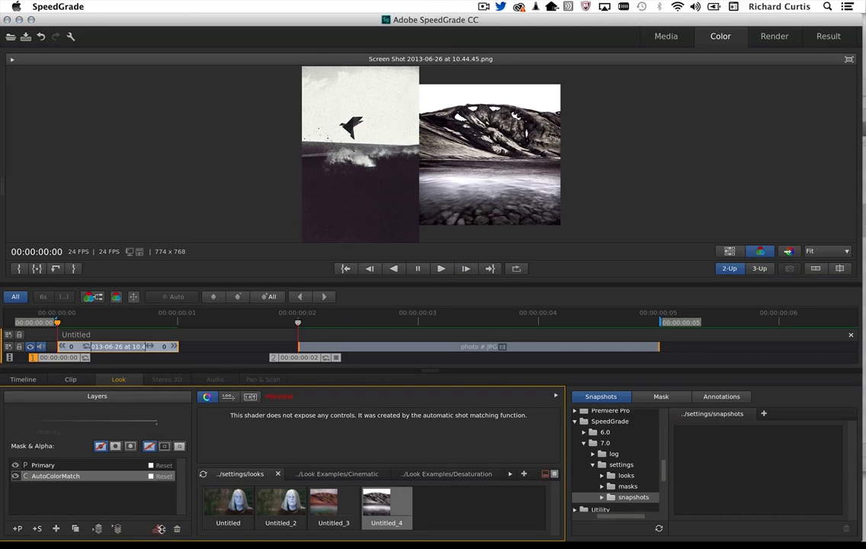
{"action": "right_click", "coordinate": [380, 502]}
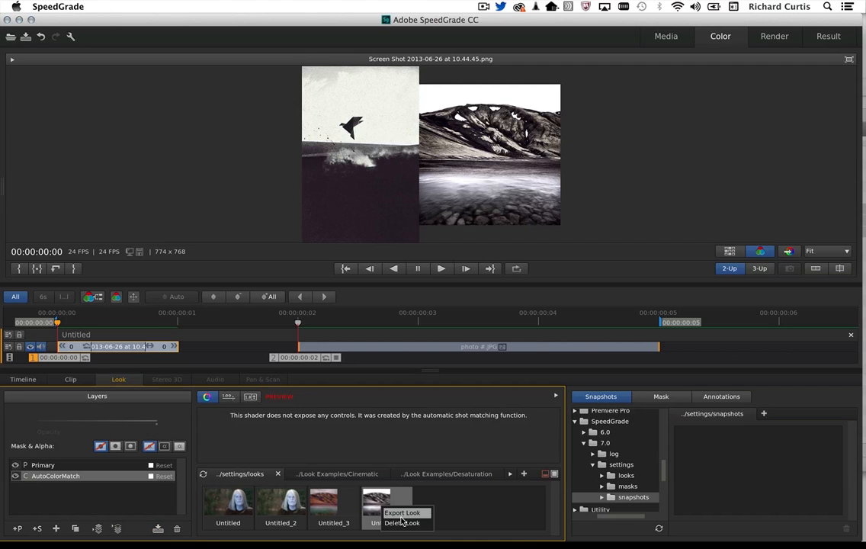
{"action": "left_click", "coordinate": [393, 512]}
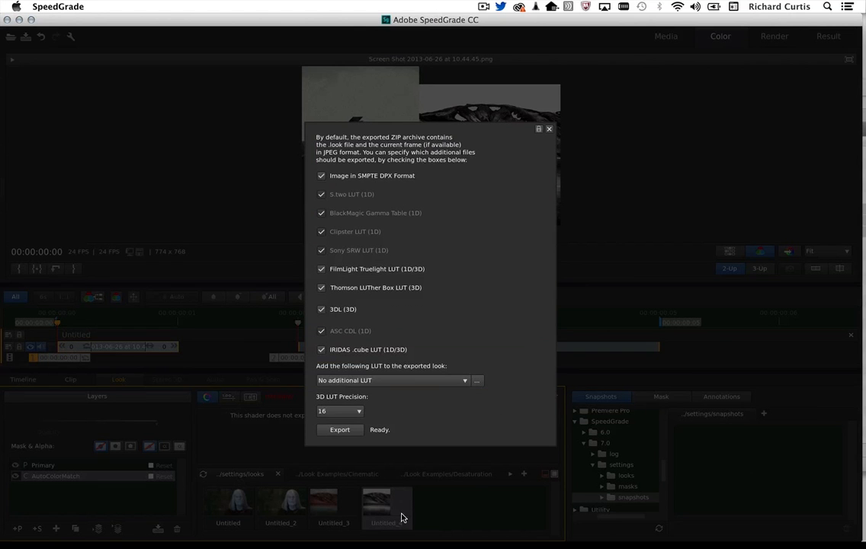
{"action": "left_click", "coordinate": [346, 432]}
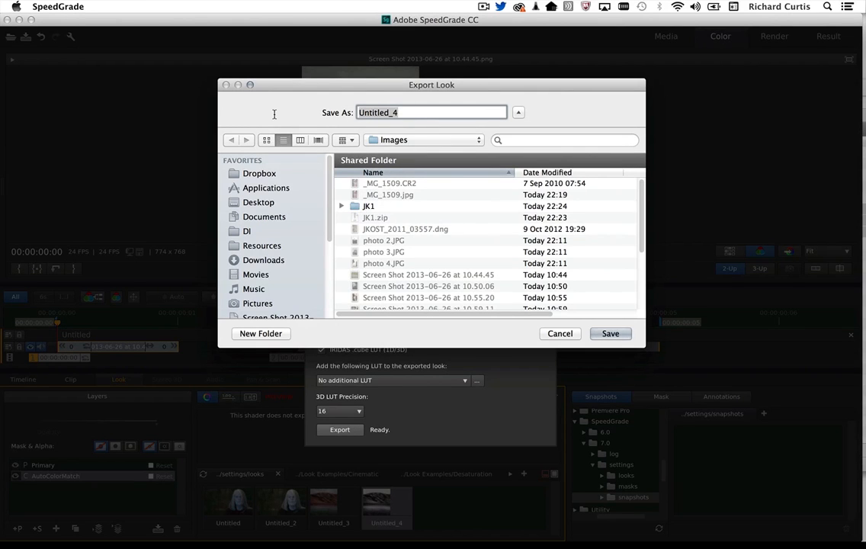
{"action": "type", "text": "JK2"}
{"action": "key", "text": "Return"}
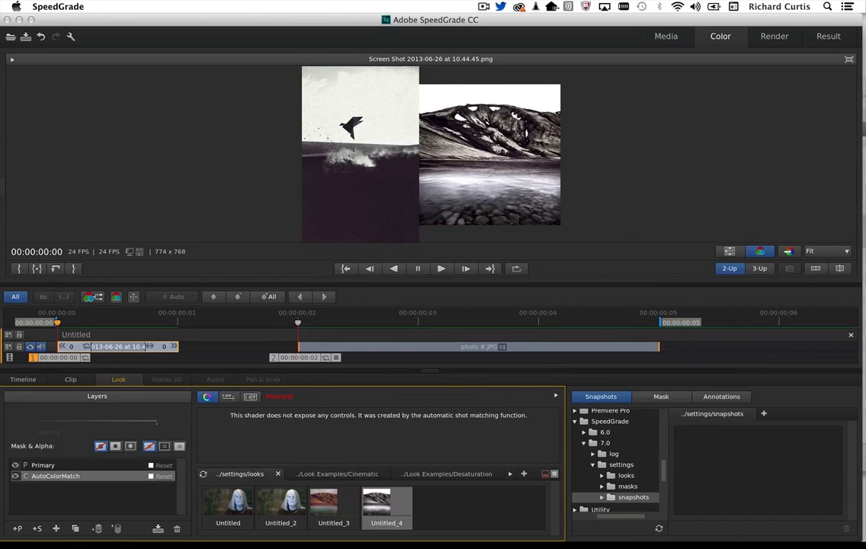
Switch to Finder and extract JK2.zip in the Images folder
{"action": "left_click", "coordinate": [853, 44]}
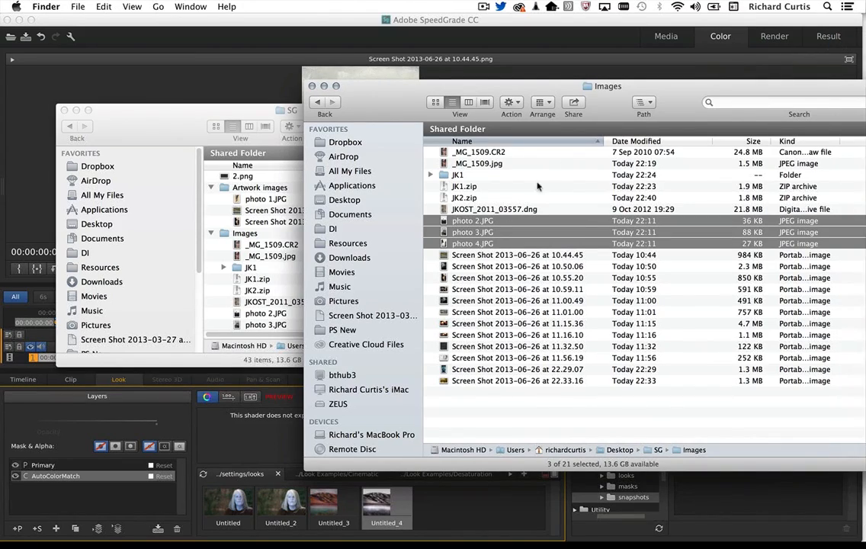
{"action": "left_click", "coordinate": [451, 197]}
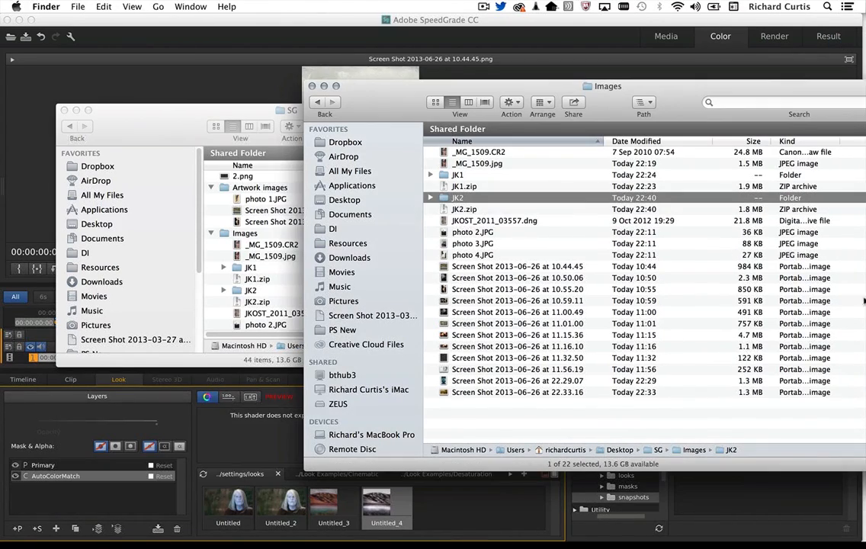
Switch to Photoshop and open the recent file Screen Shot 2013-06-26 at 10.44.45.png
{"action": "mouse_move", "coordinate": [863, 296]}
{"action": "left_click", "coordinate": [863, 344]}
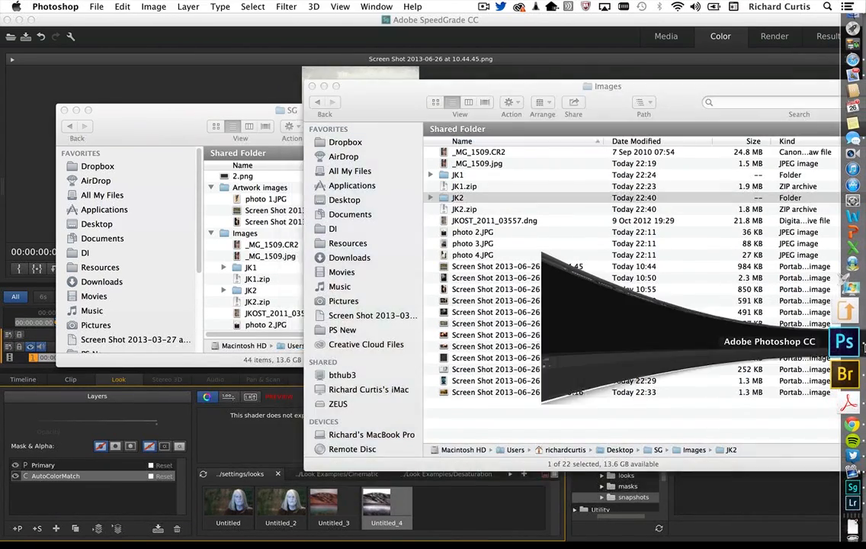
{"action": "left_click", "coordinate": [96, 6]}
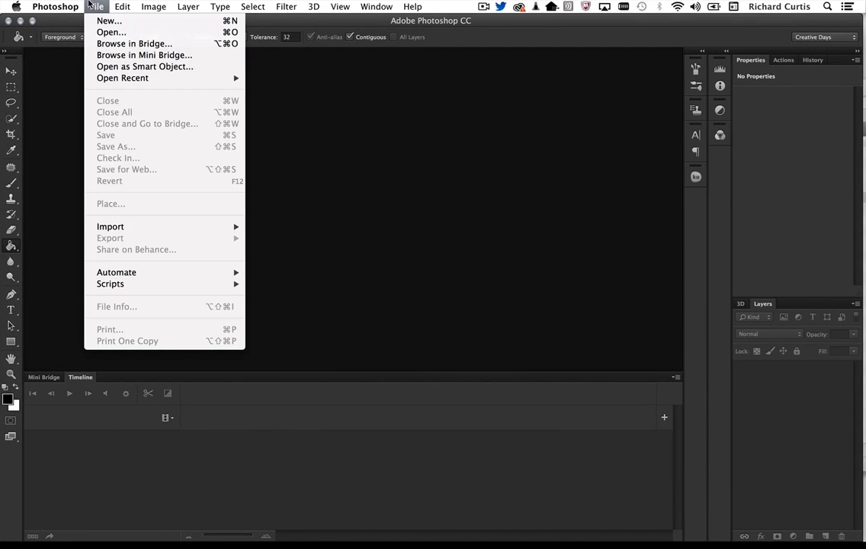
{"action": "mouse_move", "coordinate": [137, 77]}
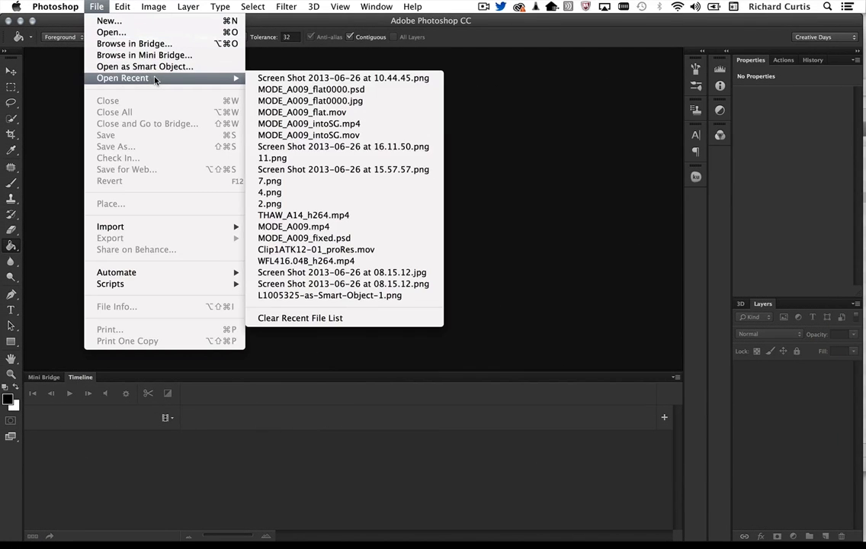
{"action": "left_click", "coordinate": [287, 78]}
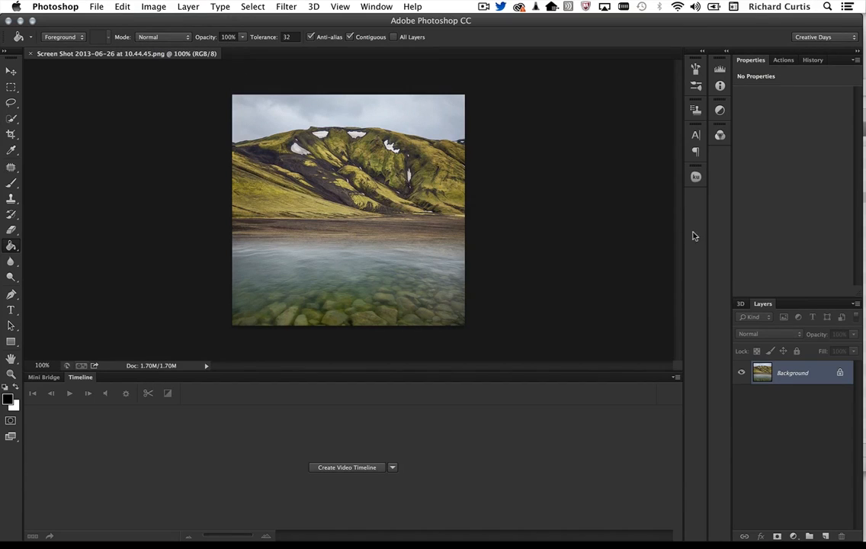
Add a Color Lookup adjustment layer above the landscape and load JK2.look from the JK2 folder as its 3DLUT file
{"action": "left_click", "coordinate": [793, 536]}
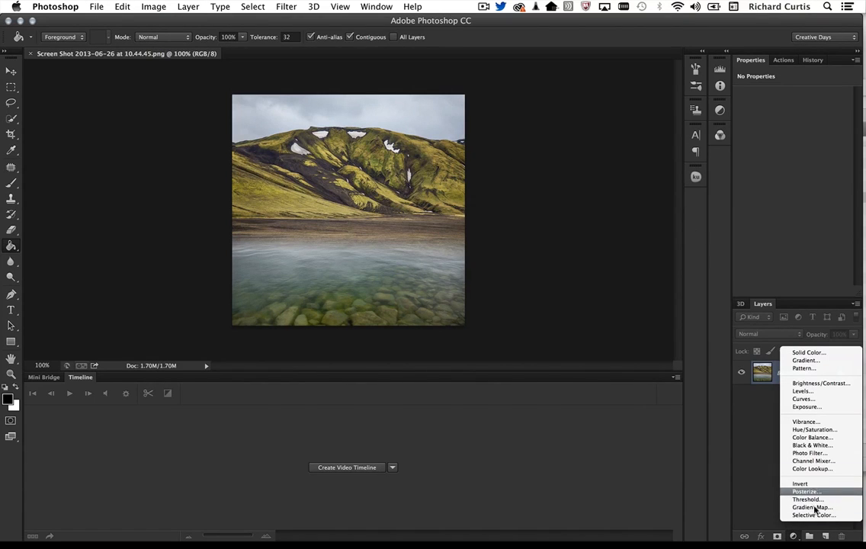
{"action": "left_click", "coordinate": [813, 468]}
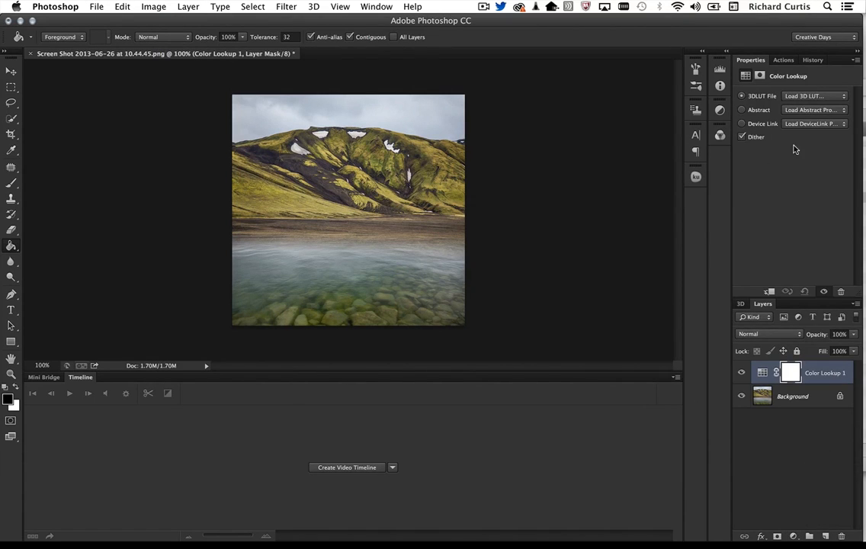
{"action": "left_click", "coordinate": [839, 100]}
{"action": "left_click", "coordinate": [737, 95]}
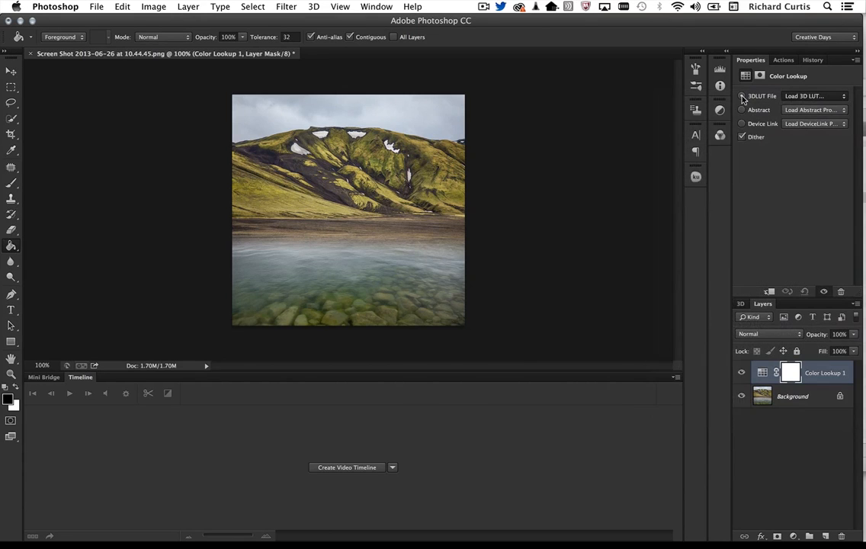
{"action": "left_click", "coordinate": [247, 117]}
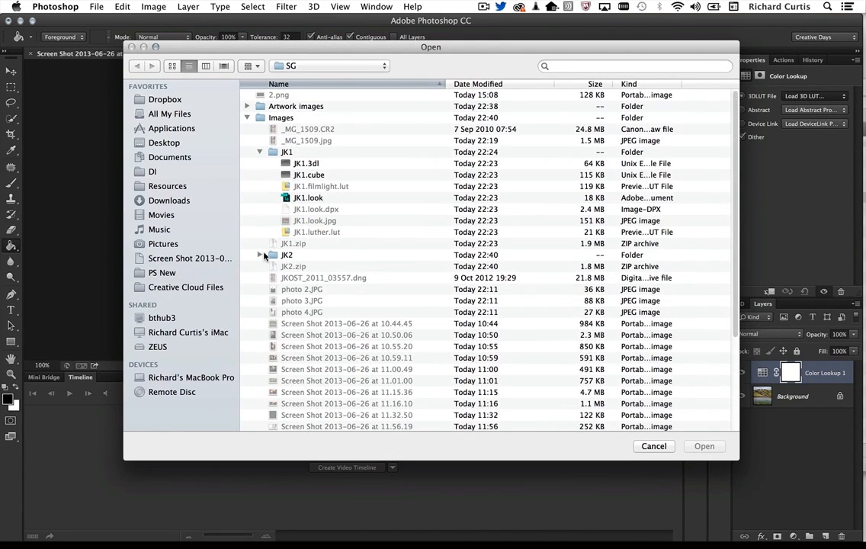
{"action": "left_click", "coordinate": [260, 255]}
{"action": "left_click", "coordinate": [412, 301]}
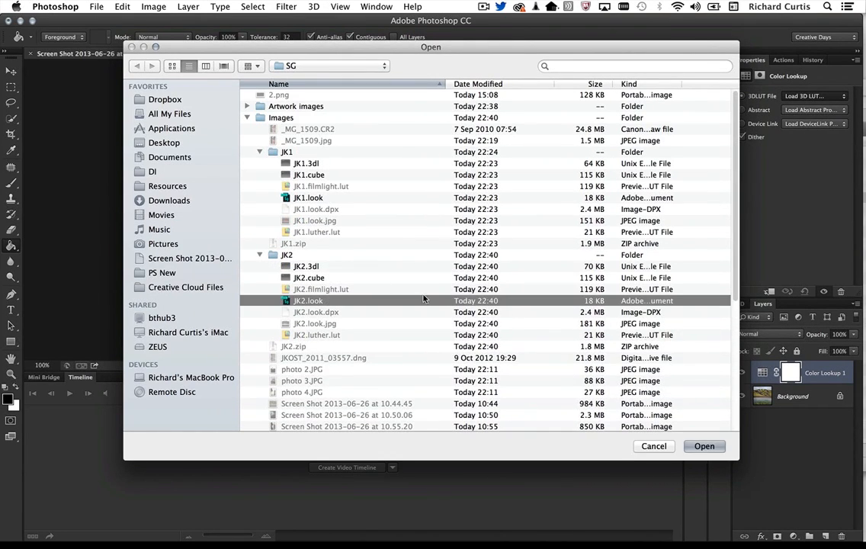
{"action": "left_click", "coordinate": [699, 447]}
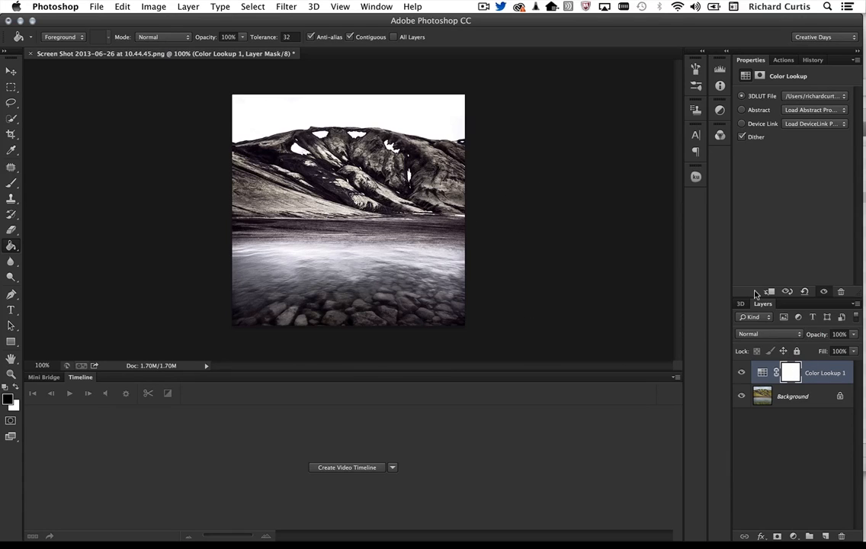
Preview _MG_1509.jpg in the Images folder and open it as a second document
{"action": "left_click", "coordinate": [92, 7]}
{"action": "left_click", "coordinate": [104, 32]}
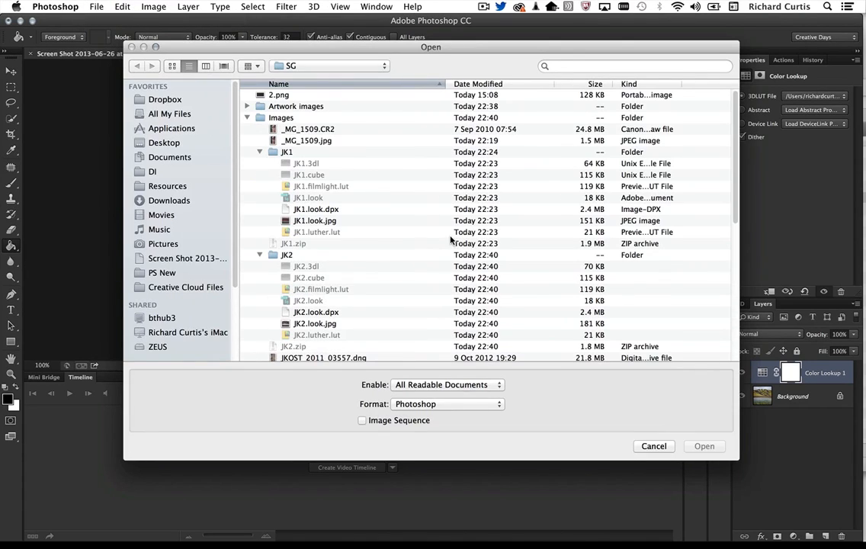
{"action": "left_click", "coordinate": [282, 142]}
{"action": "key", "text": "space"}
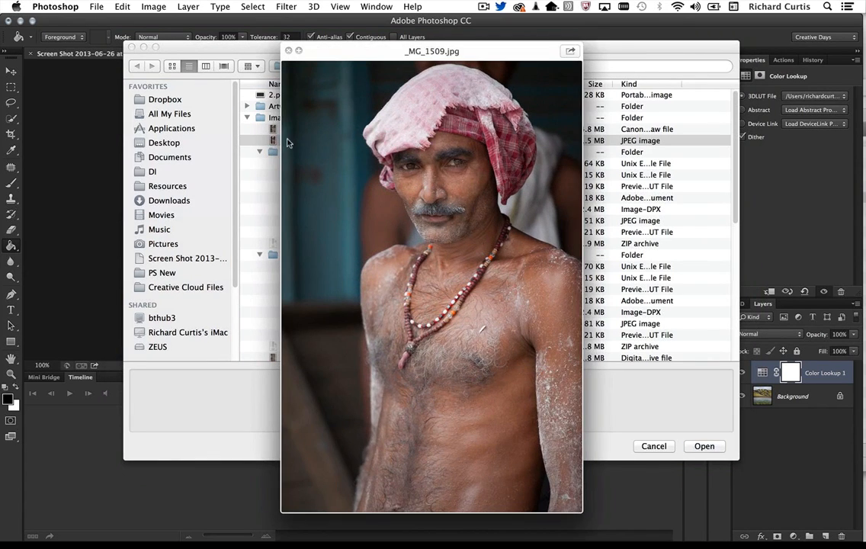
{"action": "key", "text": "space"}
{"action": "left_click", "coordinate": [702, 446]}
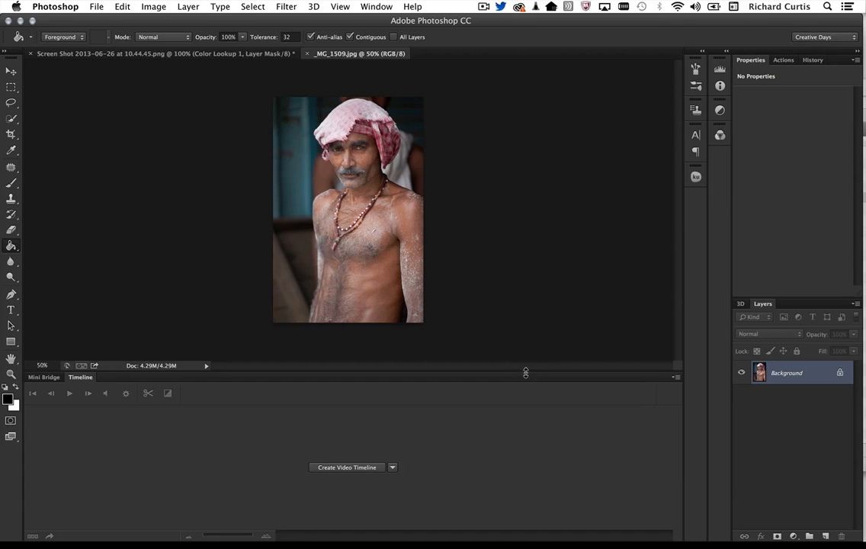
Add a Color Lookup adjustment layer above the portrait in _MG_1509.jpg
{"action": "left_click_drag", "start_coordinate": [525, 372], "coordinate": [534, 485]}
{"action": "key", "text": "super+plus"}
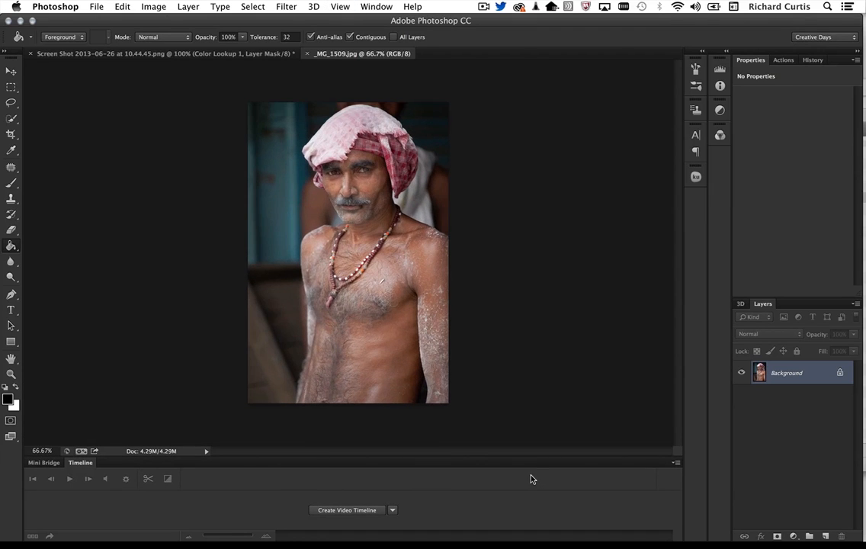
{"action": "left_click", "coordinate": [794, 535]}
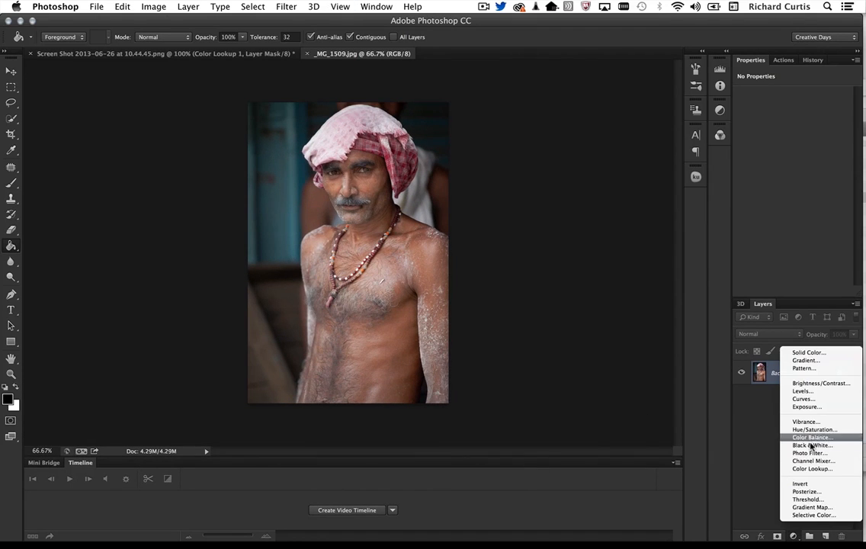
{"action": "left_click", "coordinate": [810, 468]}
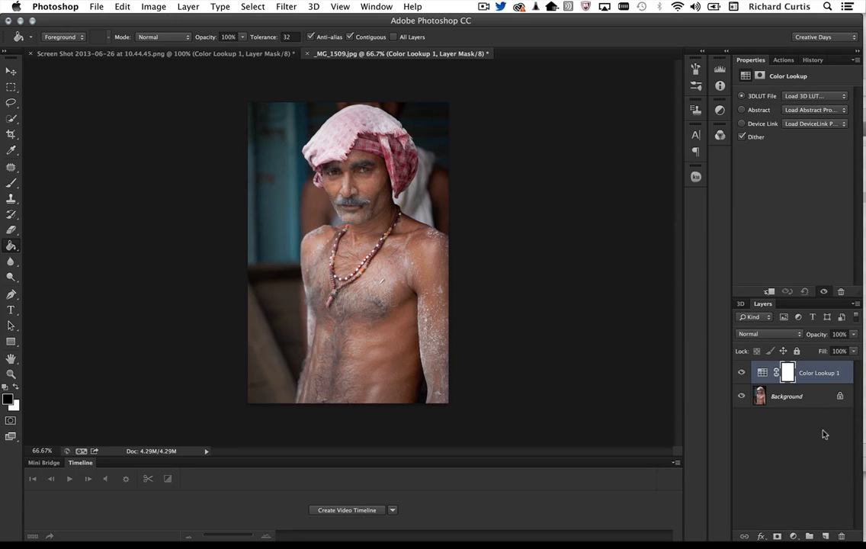
Load JK2.look from the JK2 folder as the portrait's 3DLUT file and reduce the Color Lookup layer's opacity to 48%
{"action": "left_click", "coordinate": [831, 97]}
{"action": "left_click", "coordinate": [642, 92]}
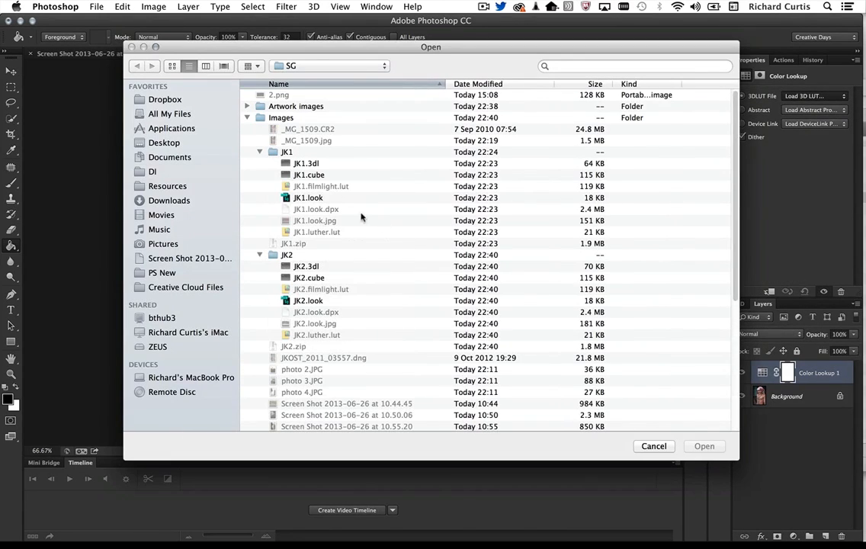
{"action": "left_click", "coordinate": [296, 303]}
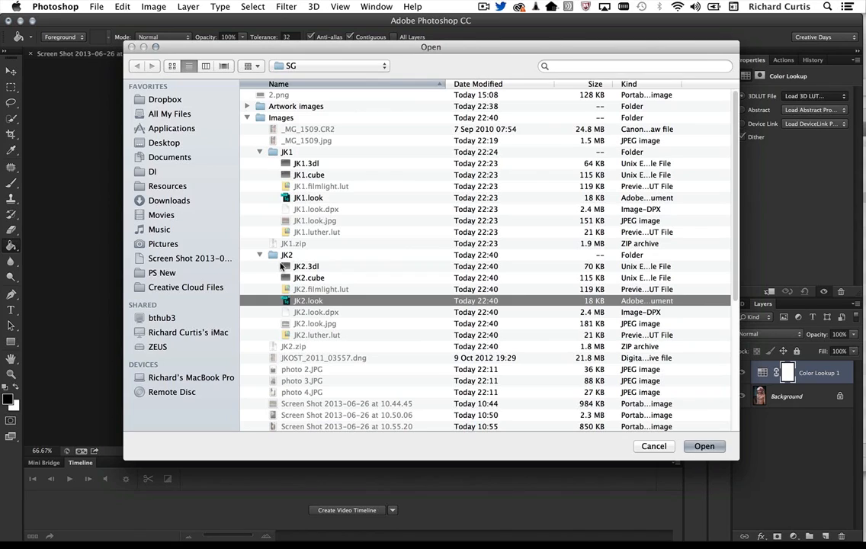
{"action": "left_click", "coordinate": [702, 447]}
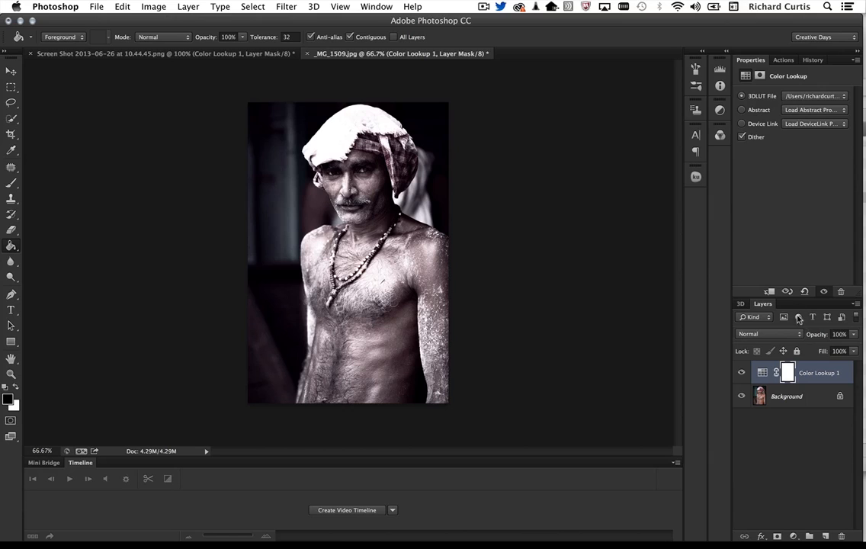
{"action": "left_click_drag", "start_coordinate": [818, 336], "coordinate": [811, 341]}
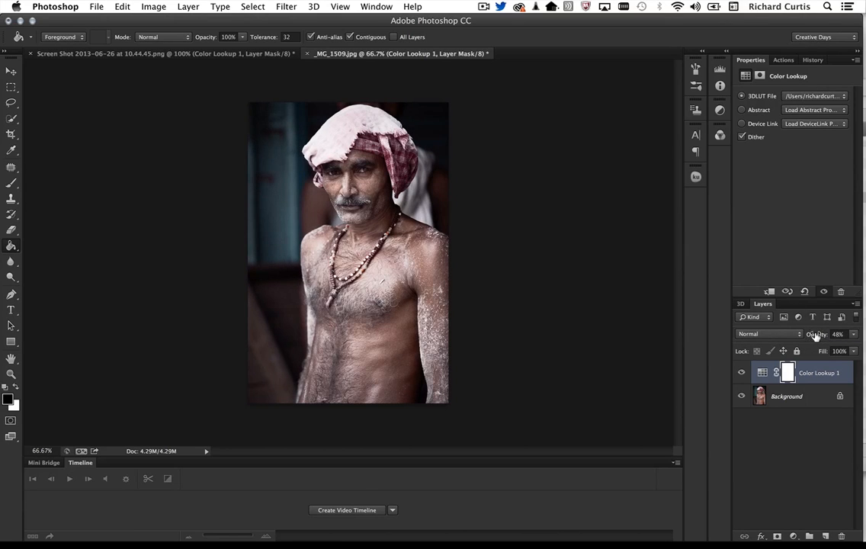
Switch to SpeedGrade and place the photo<2 - 4>.JPG sequence and the blue armed-man screenshot on the empty timeline
{"action": "left_click", "coordinate": [794, 437]}
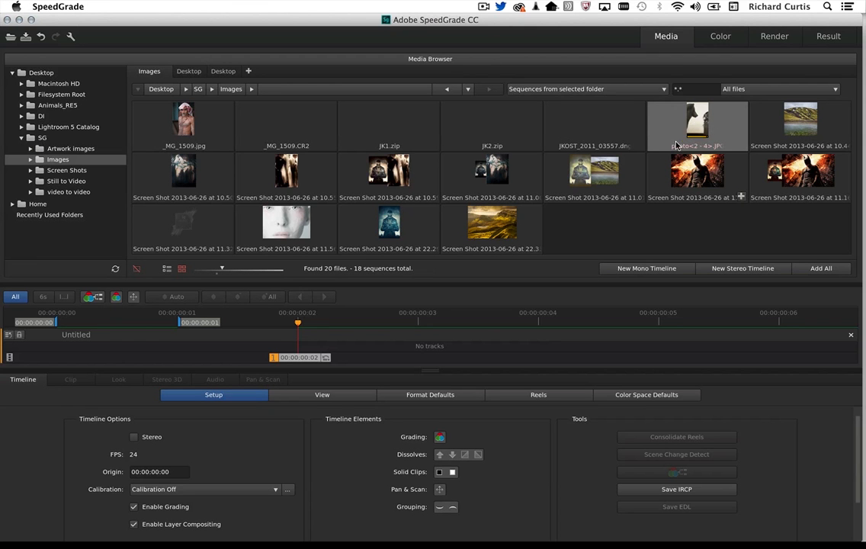
{"action": "left_click_drag", "start_coordinate": [695, 122], "coordinate": [65, 346]}
{"action": "left_click_drag", "start_coordinate": [388, 222], "coordinate": [516, 349]}
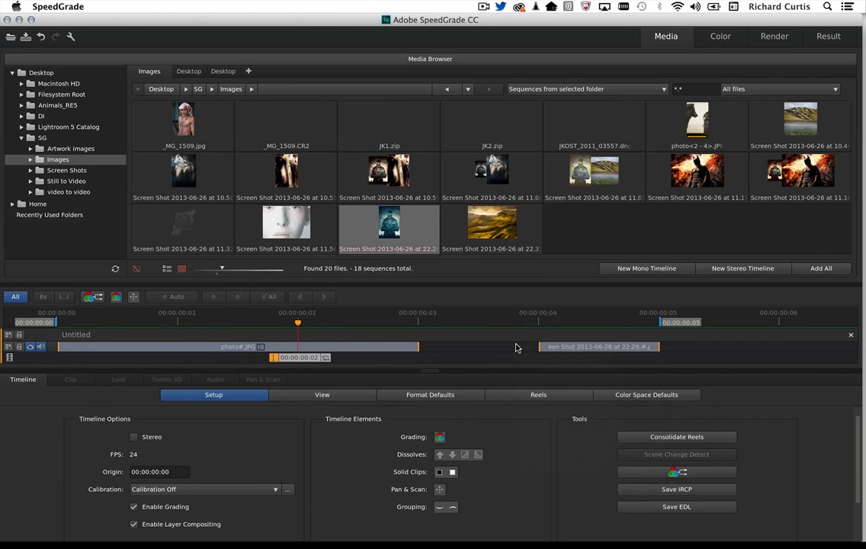
Show a 2-up comparison in the Color workspace and move the second playhead to the armed-man clip at 00:00:00:04
{"action": "left_click", "coordinate": [718, 36]}
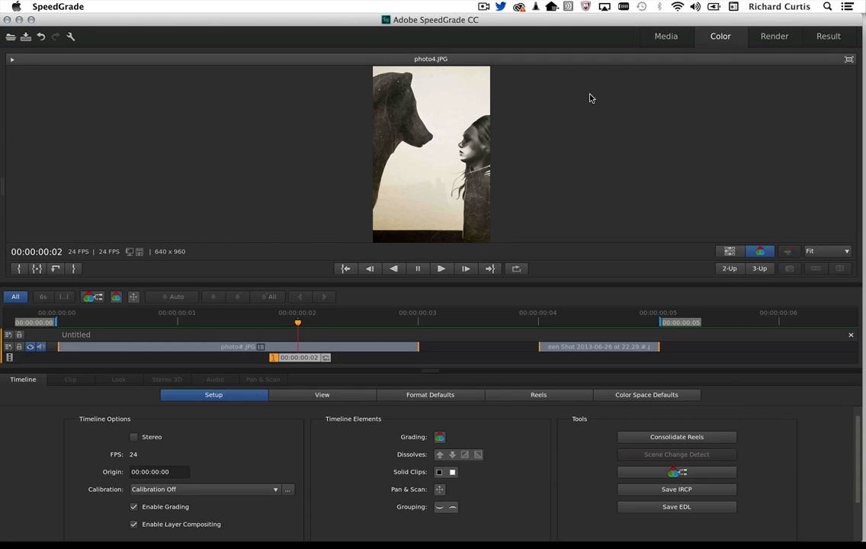
{"action": "left_click", "coordinate": [668, 37]}
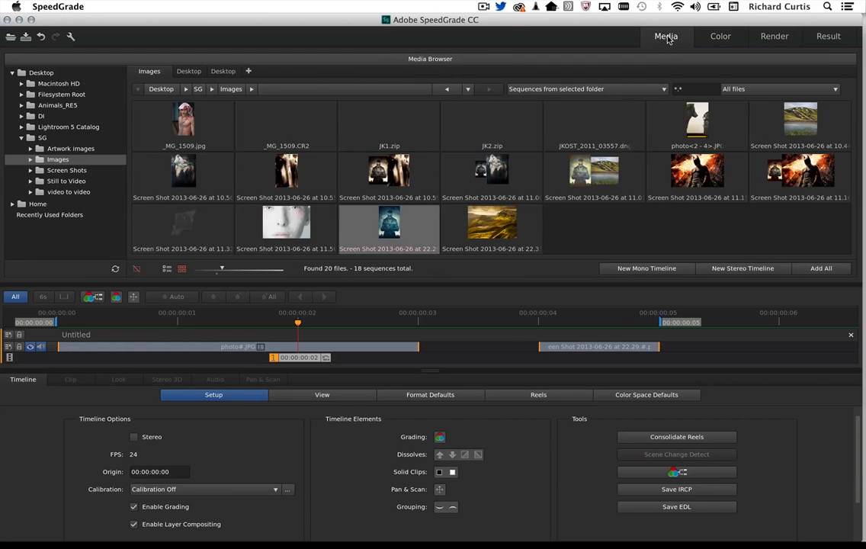
{"action": "left_click", "coordinate": [718, 37]}
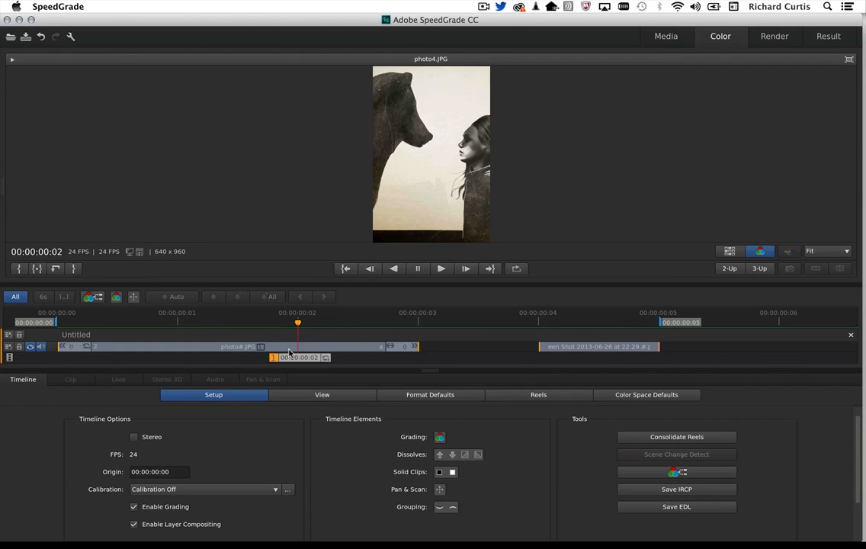
{"action": "left_click", "coordinate": [729, 268]}
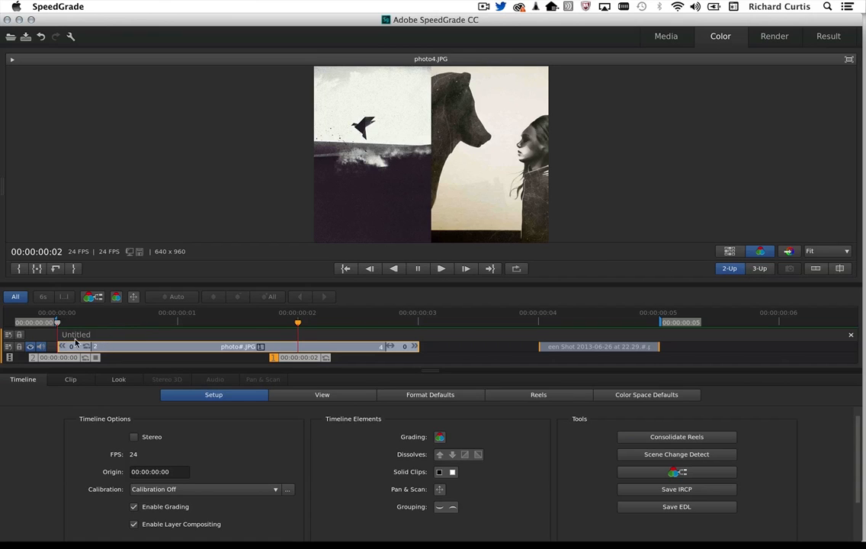
{"action": "left_click_drag", "start_coordinate": [87, 359], "coordinate": [557, 361]}
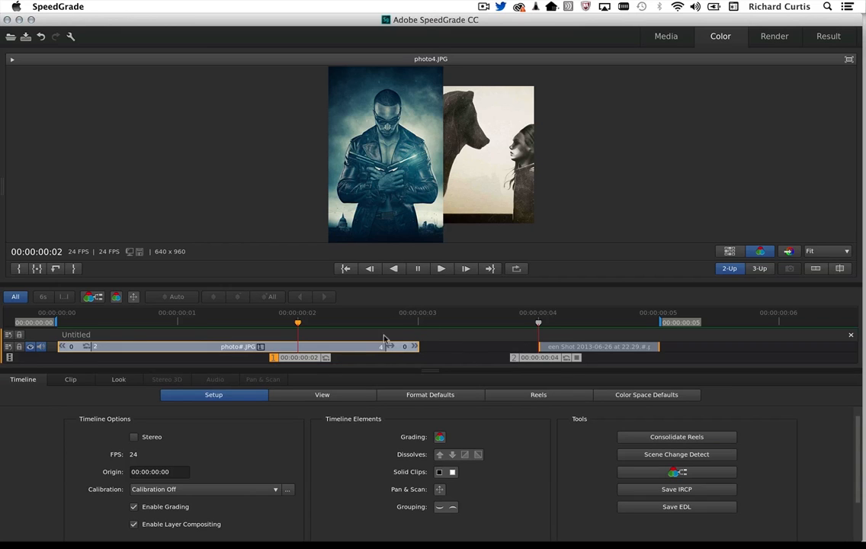
Make the armed-man clip's playhead active and match its colours to the bear artwork in photo4.JPG
{"action": "left_click", "coordinate": [508, 358]}
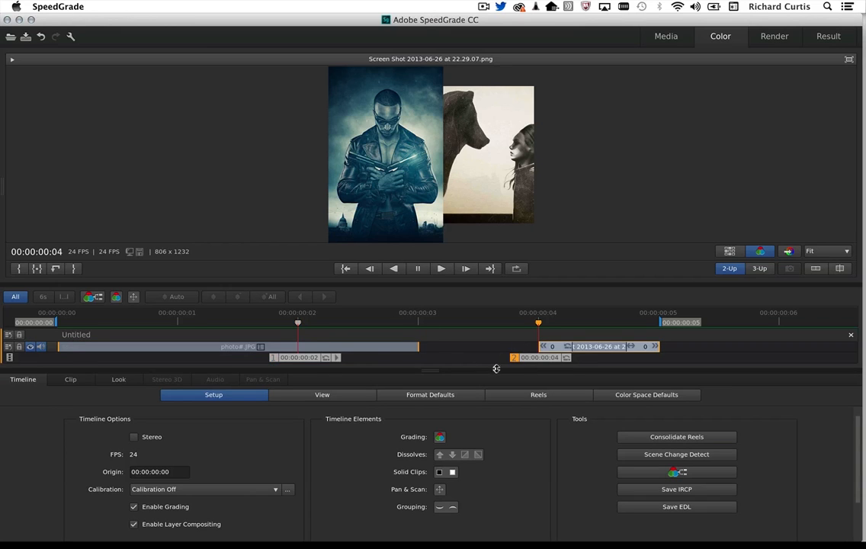
{"action": "left_click", "coordinate": [789, 252]}
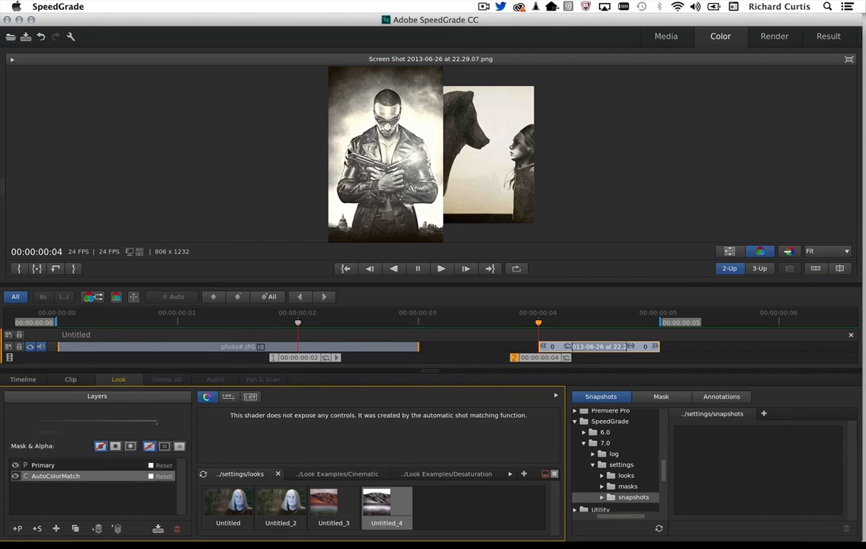
Reposition the playheads to compare the dune frame at 00:00:00:01 with the armed-man clip at 00:00:00:04
{"action": "key", "text": "Left"}
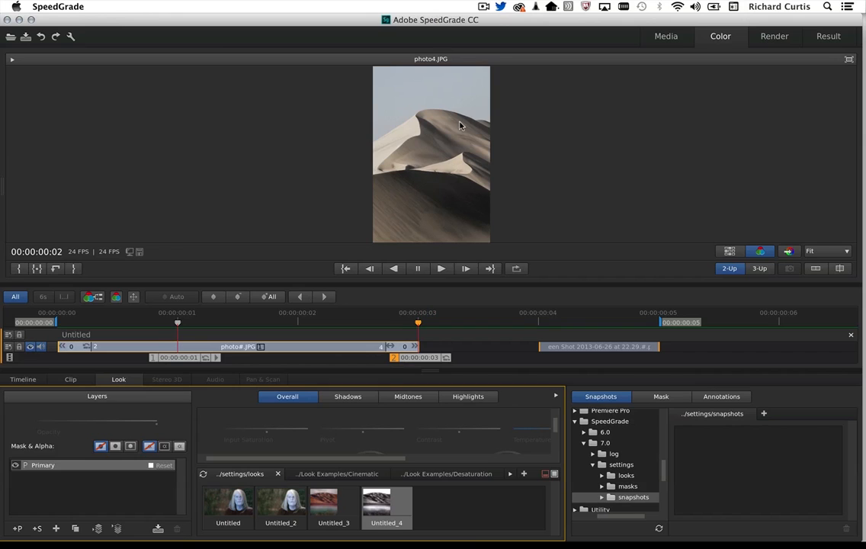
{"action": "left_click_drag", "start_coordinate": [179, 362], "coordinate": [570, 364]}
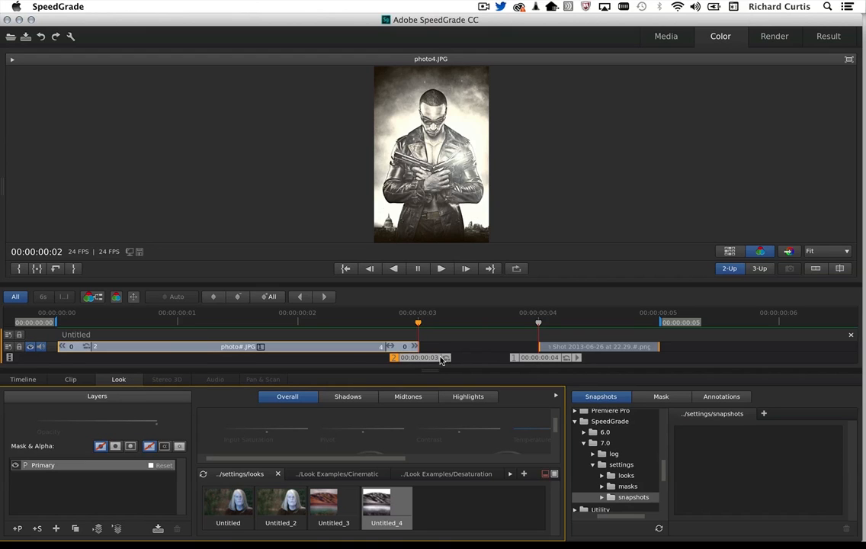
{"action": "left_click_drag", "start_coordinate": [441, 360], "coordinate": [201, 388]}
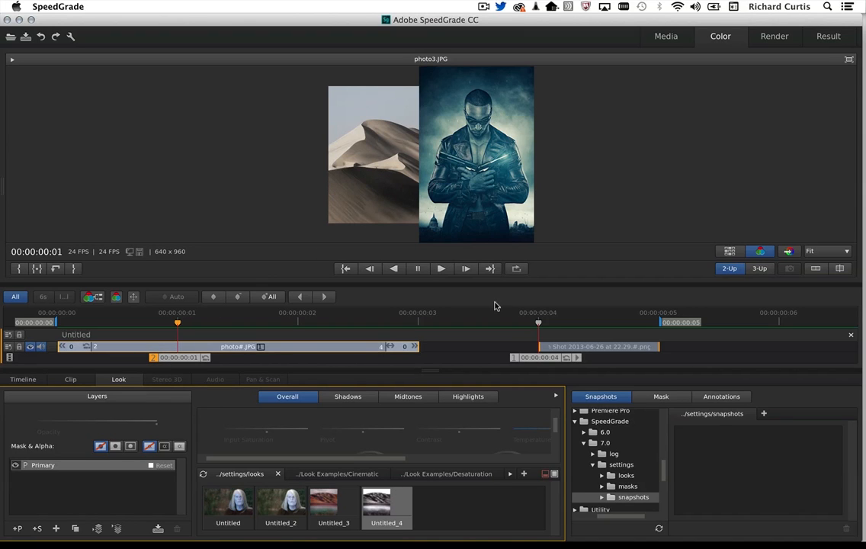
Try matching the armed-man clip's colours to the dune frame, and undo the match
{"action": "left_click", "coordinate": [516, 358]}
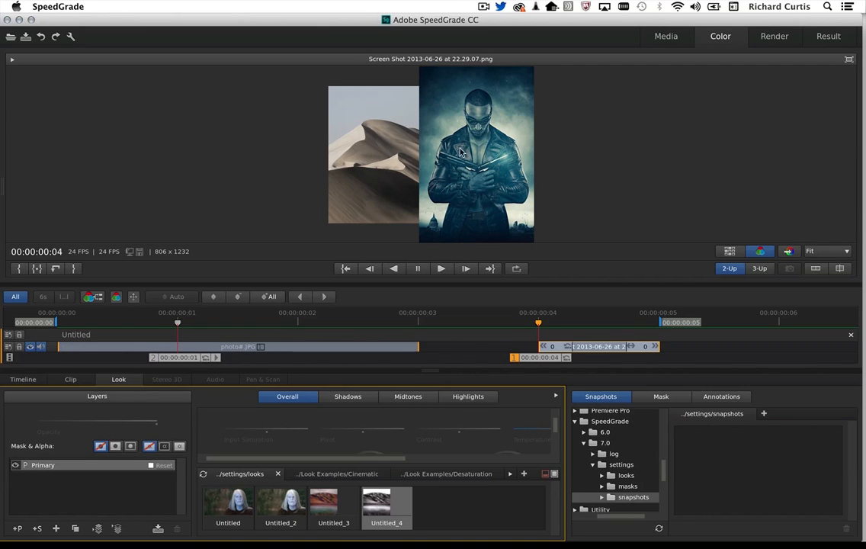
{"action": "left_click", "coordinate": [789, 253]}
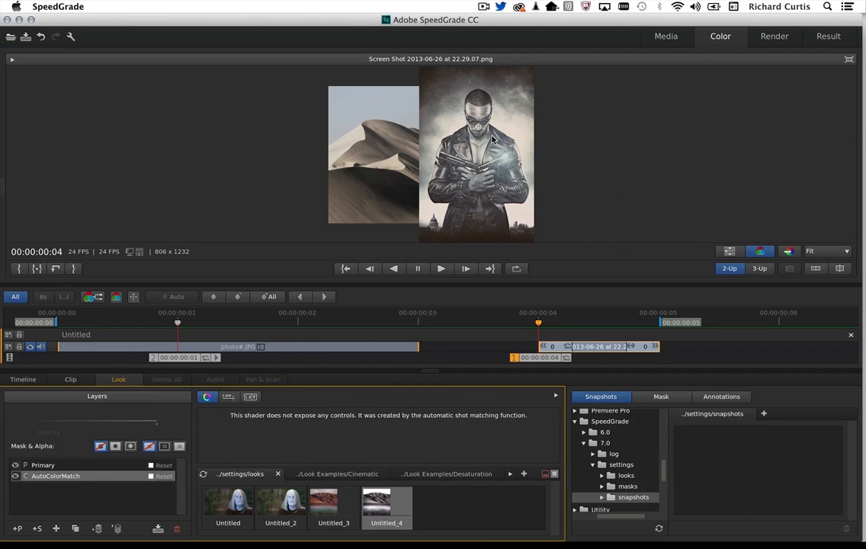
{"action": "key", "text": "super+z"}
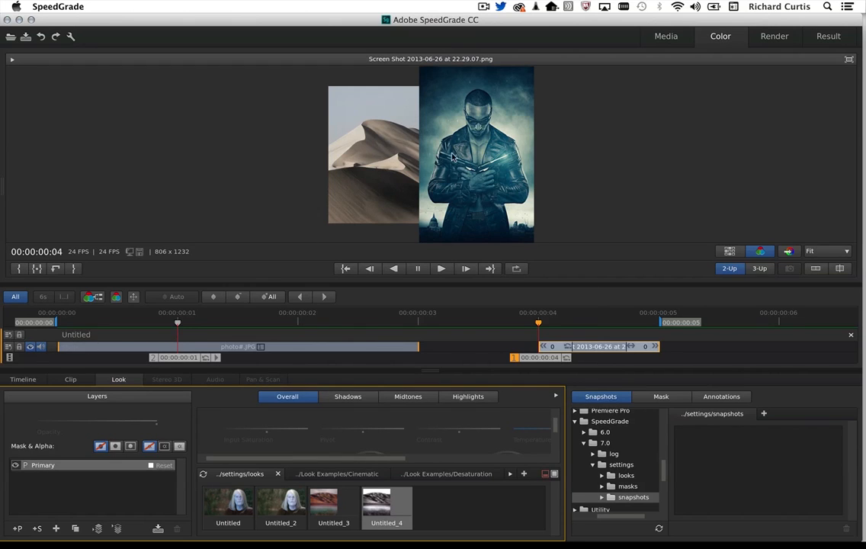
Make the dune frame's playhead active and match its colours to the armed-man clip
{"action": "left_click", "coordinate": [152, 358]}
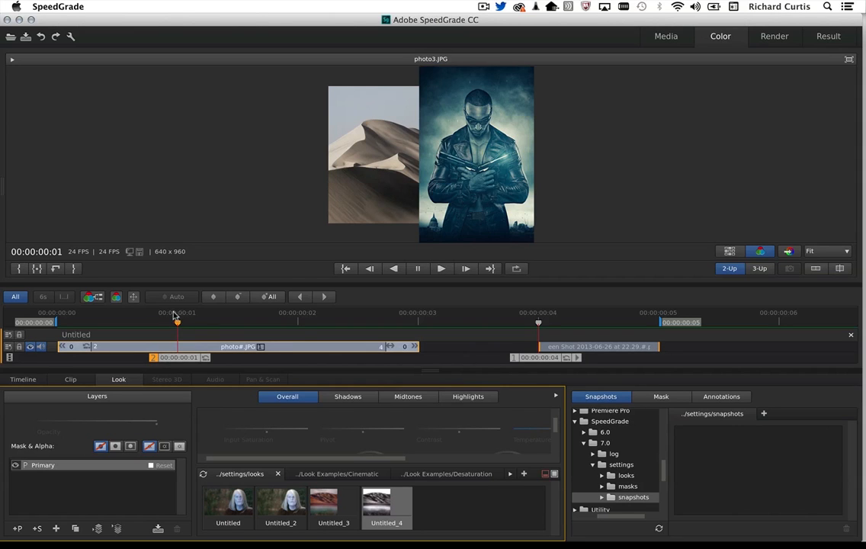
{"action": "left_click", "coordinate": [788, 250]}
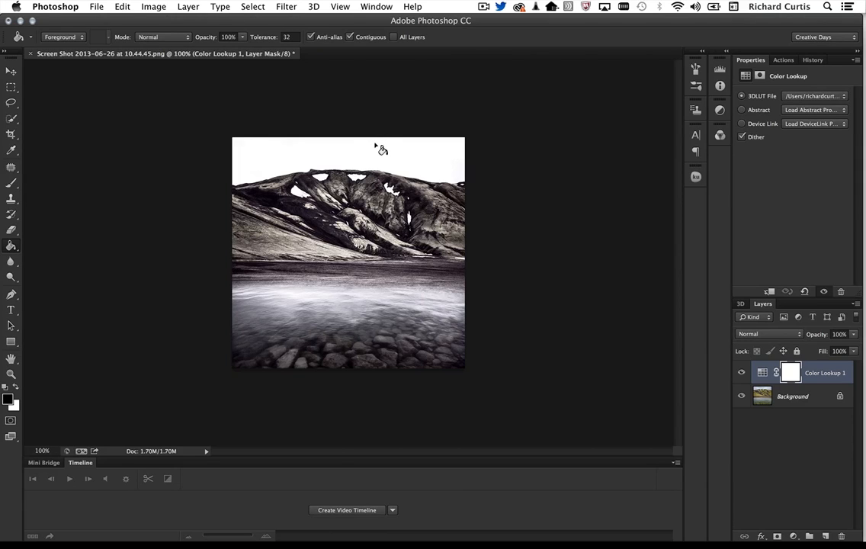
In Photoshop, preview Screen Shot 2013-06-26 at 22.29.07.png in the Images folder and open it as a second document
{"action": "left_click", "coordinate": [97, 6]}
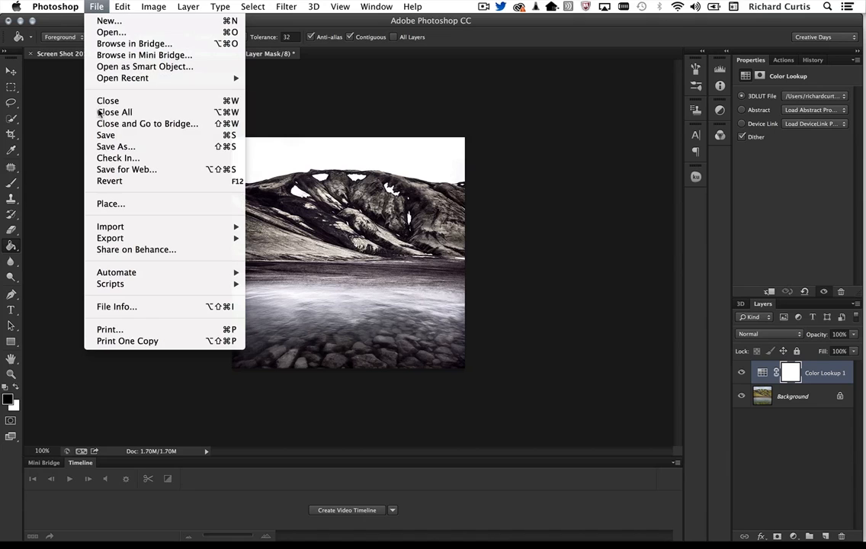
{"action": "left_click", "coordinate": [98, 33]}
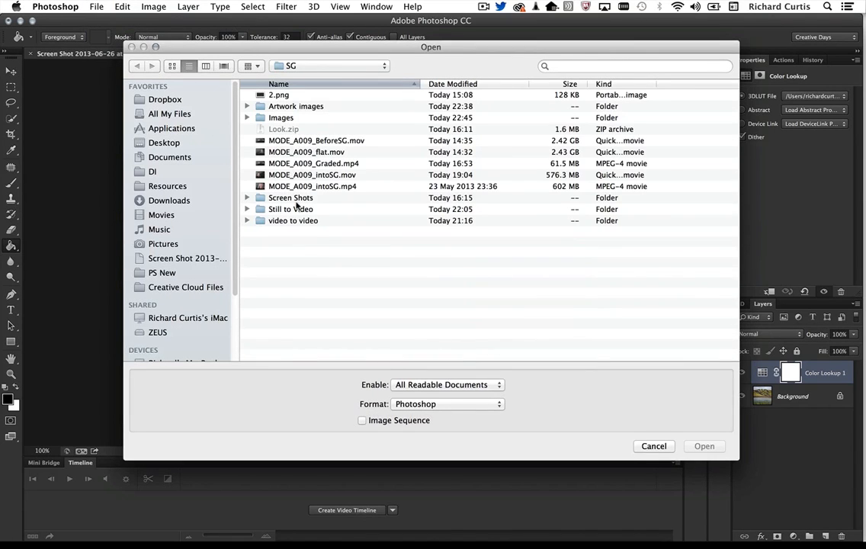
{"action": "left_click", "coordinate": [247, 118]}
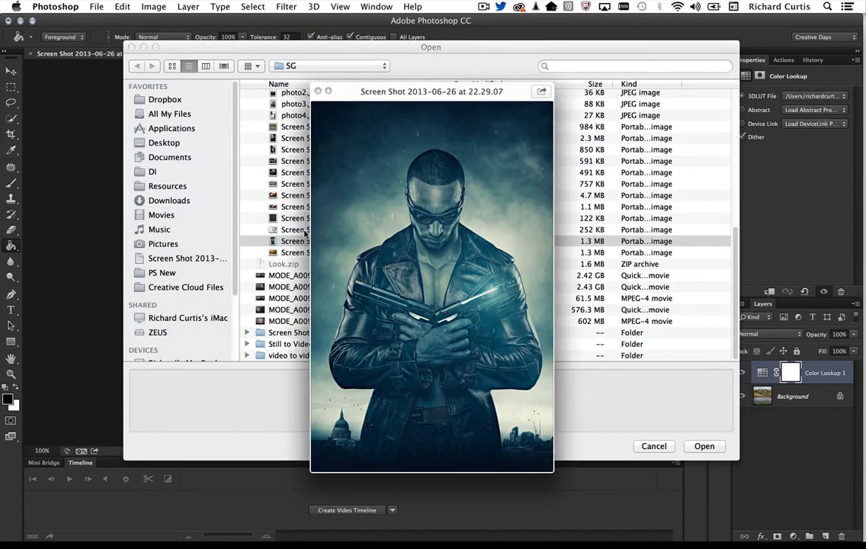
{"action": "key", "text": "space"}
{"action": "left_click", "coordinate": [702, 499]}
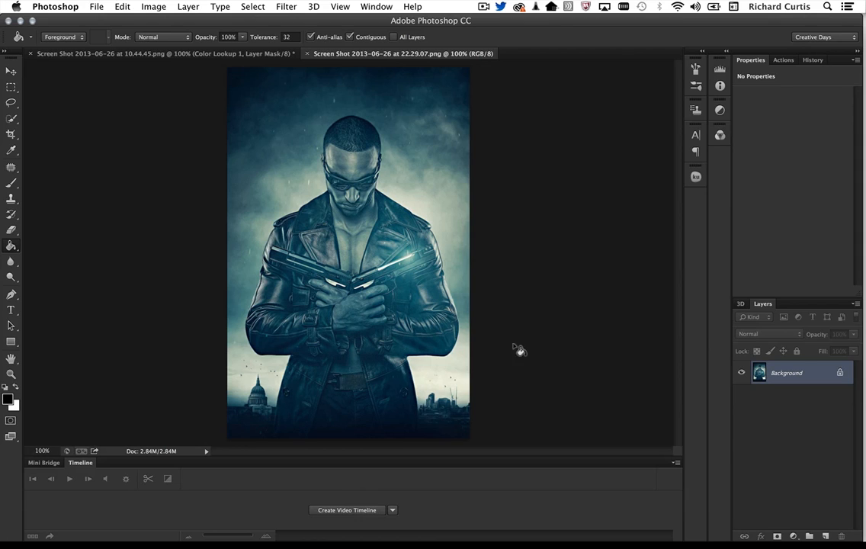
Add a Color Lookup adjustment layer above the armed-man image and load JK2.look from the JK2 folder as its 3DLUT file
{"action": "left_click", "coordinate": [792, 536]}
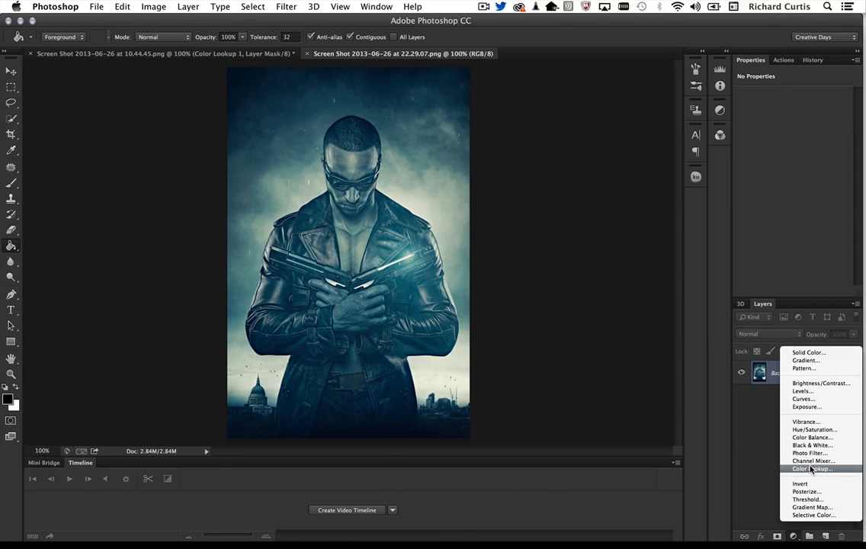
{"action": "left_click", "coordinate": [811, 468]}
{"action": "left_click", "coordinate": [814, 96]}
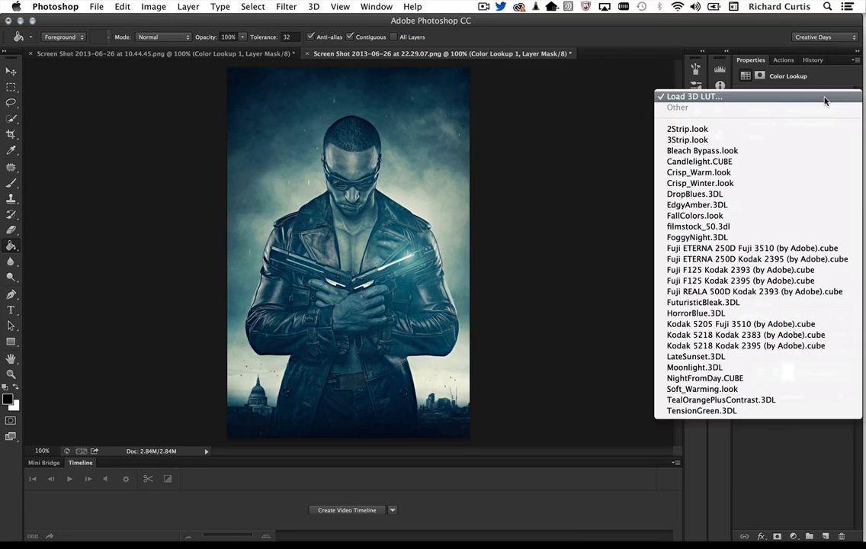
{"action": "left_click", "coordinate": [718, 94]}
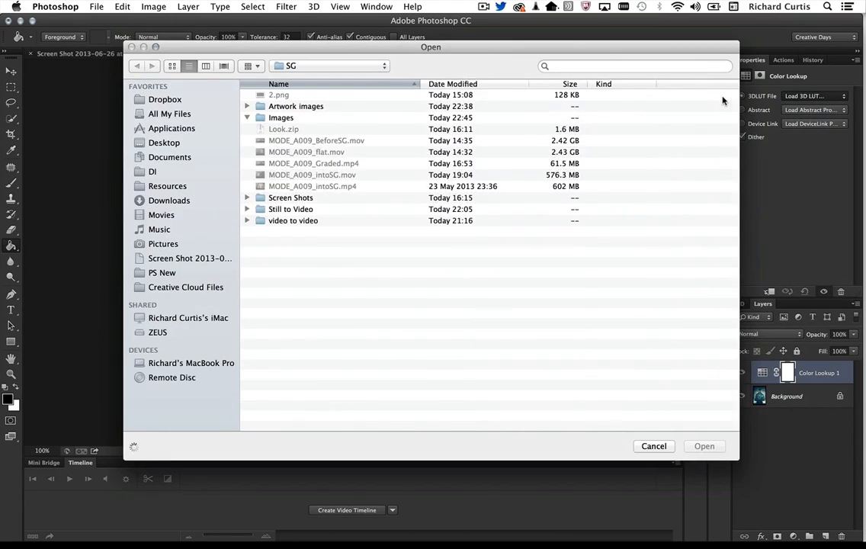
{"action": "left_click", "coordinate": [296, 300]}
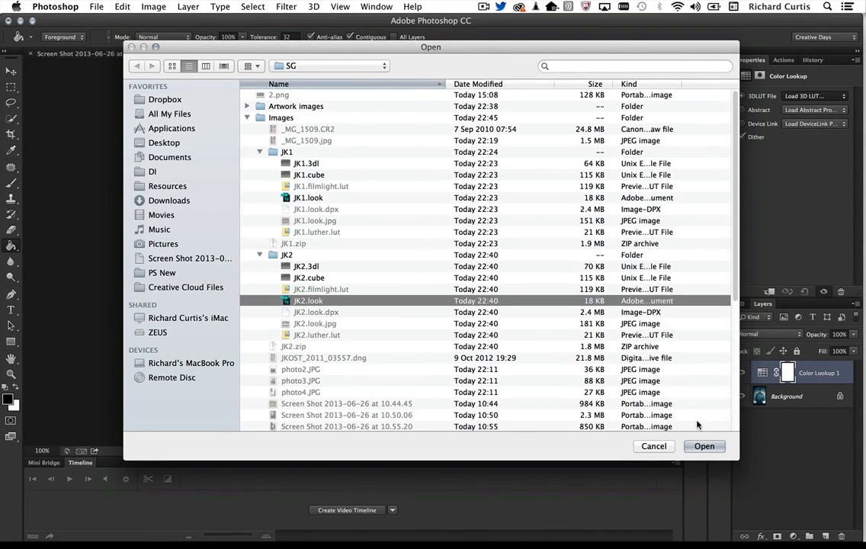
{"action": "left_click", "coordinate": [703, 446]}
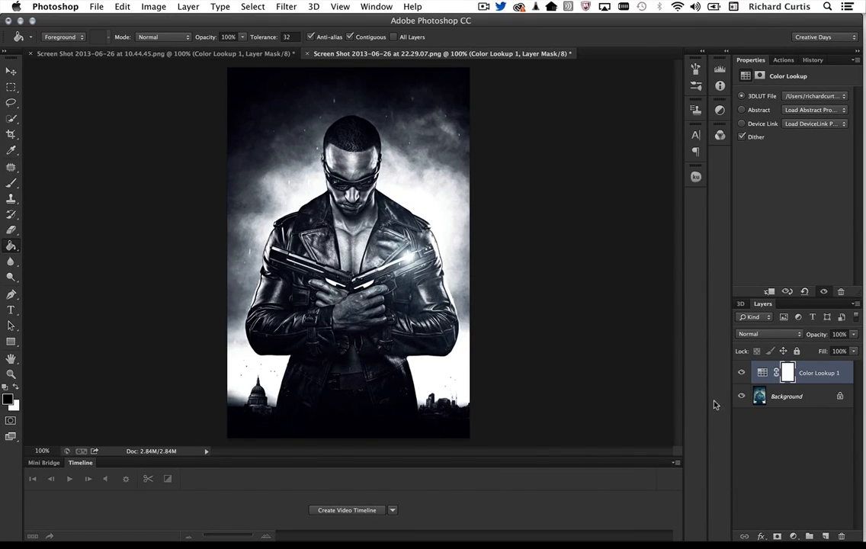